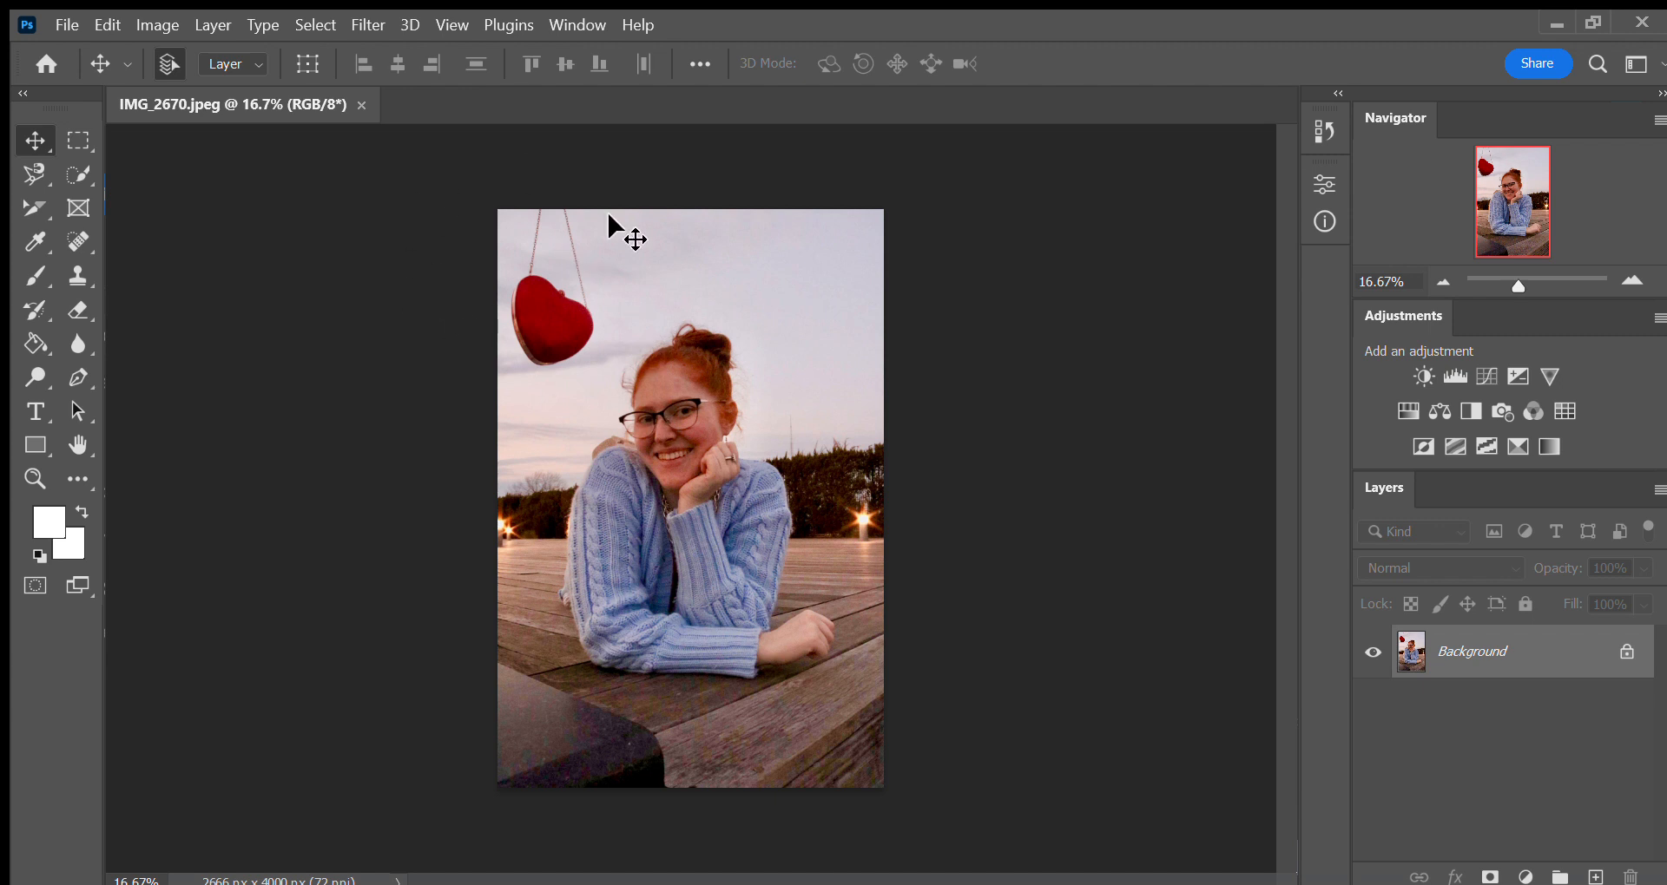
left_click(76, 167)
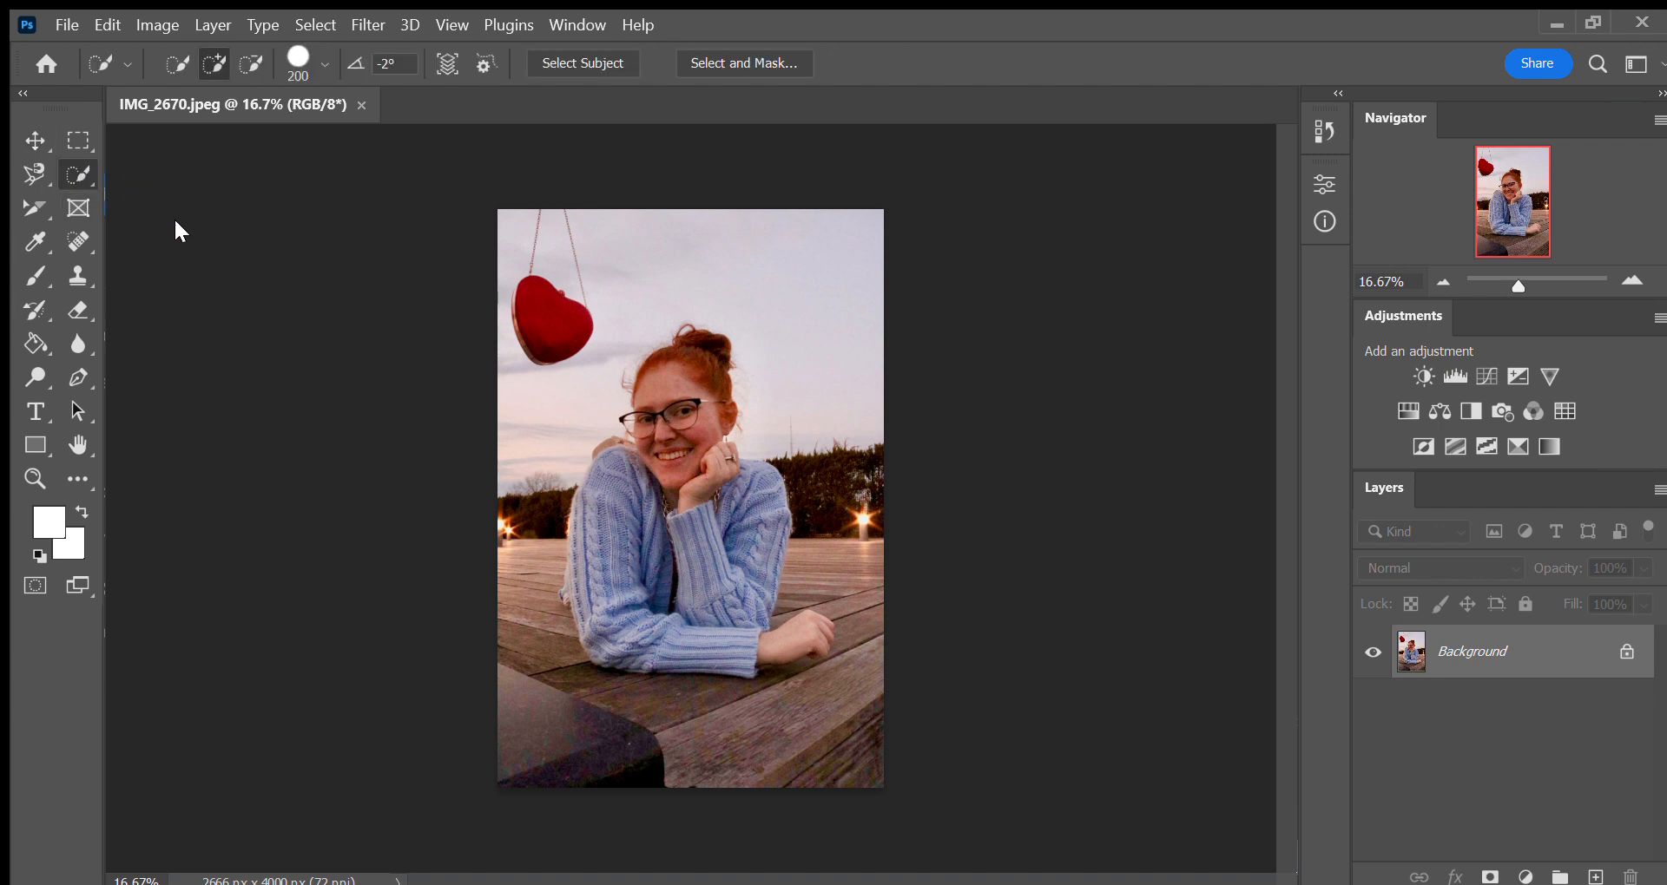
left_click(33, 177)
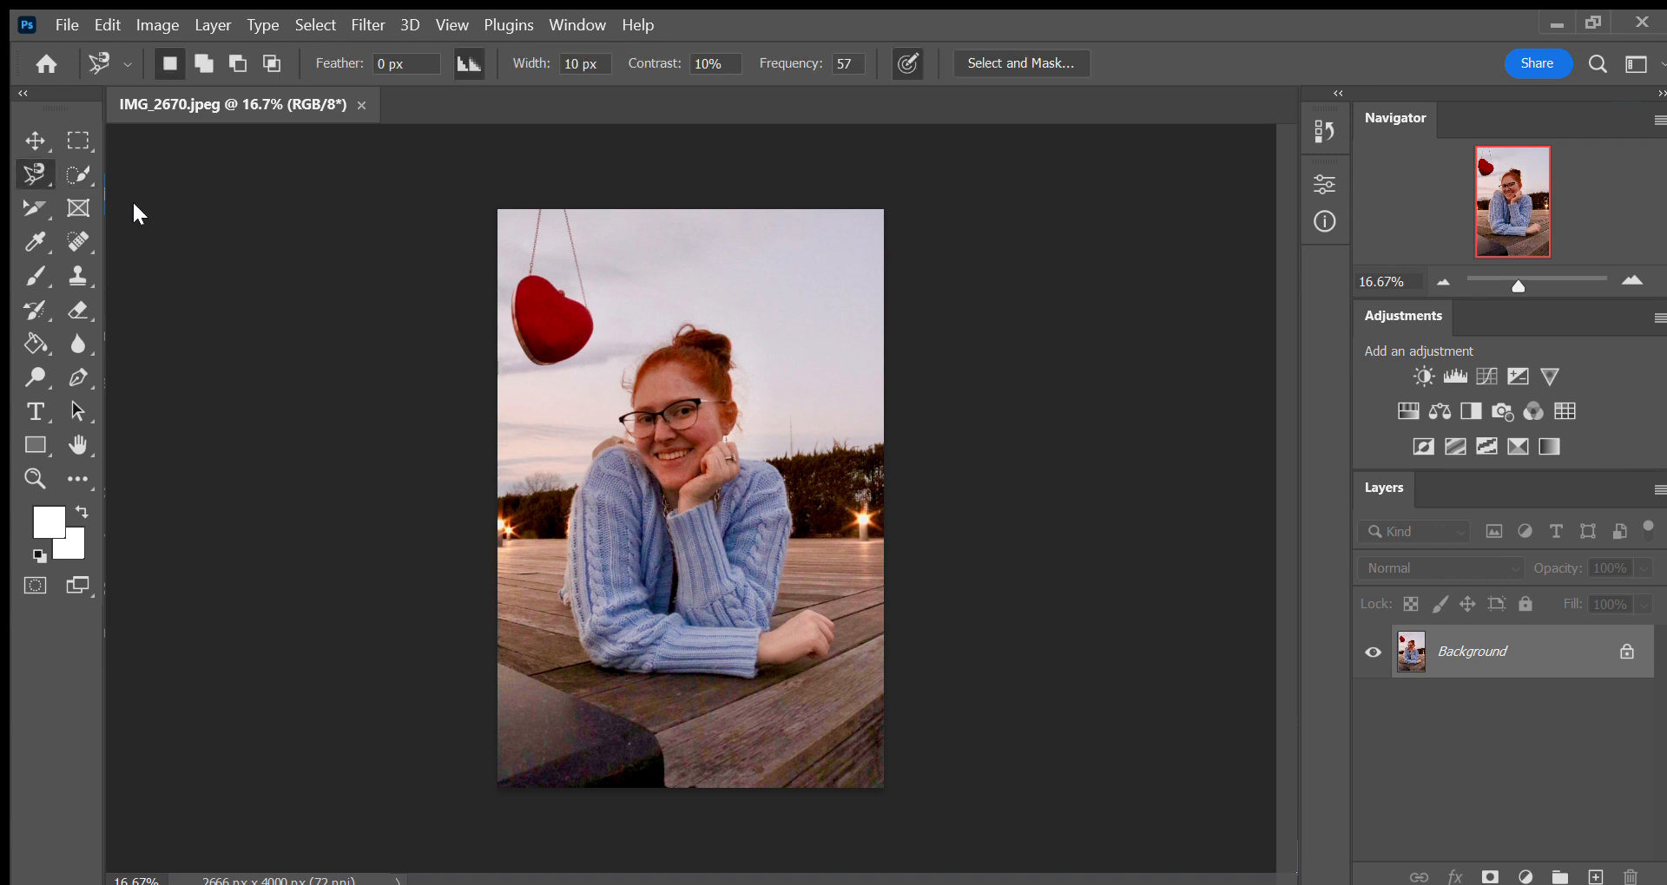
left_click(139, 260)
left_click(499, 260)
key("ctrl+d")
Select the hanging red heart, its strings and the surrounding sky with the 200 px Quick Selection tool.
left_click(77, 173)
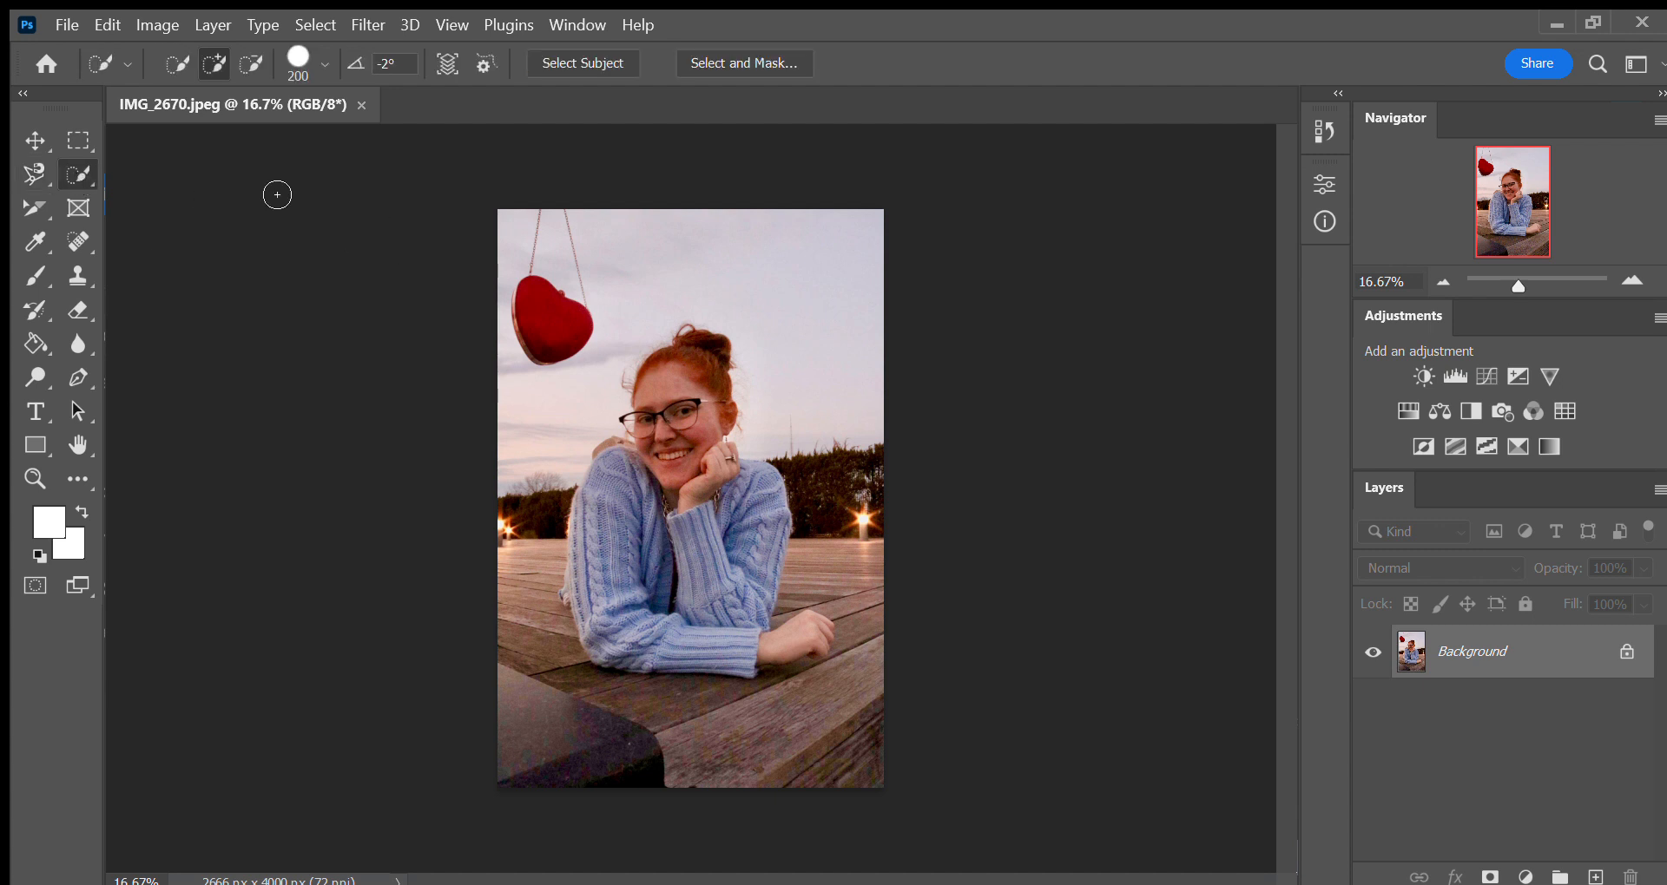
left_click(159, 61)
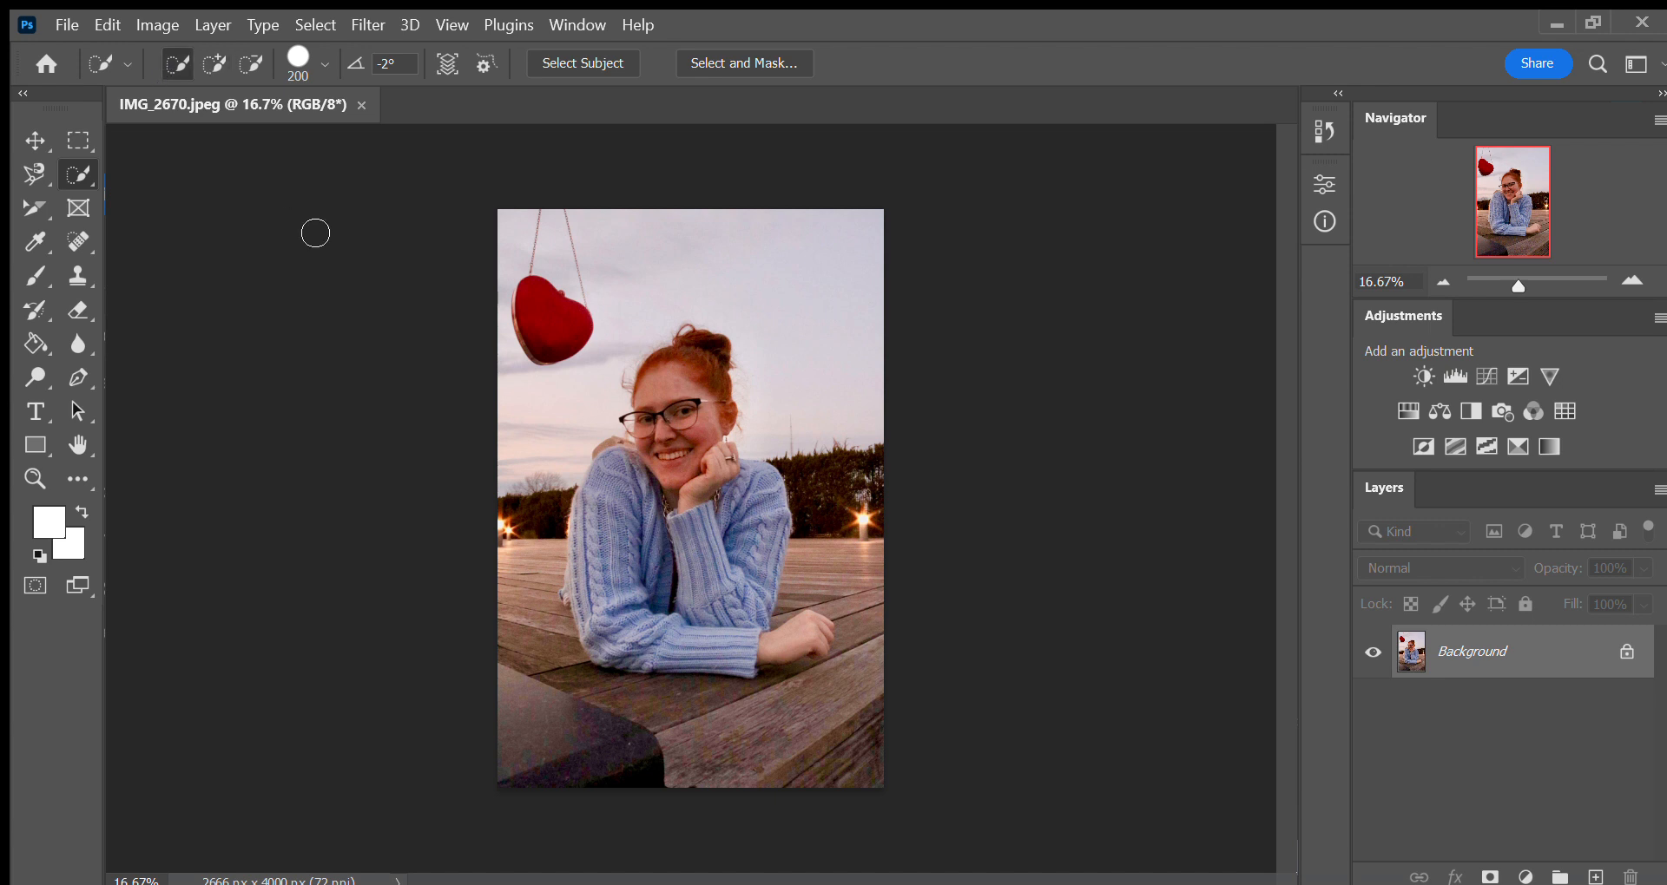
left_click(575, 349)
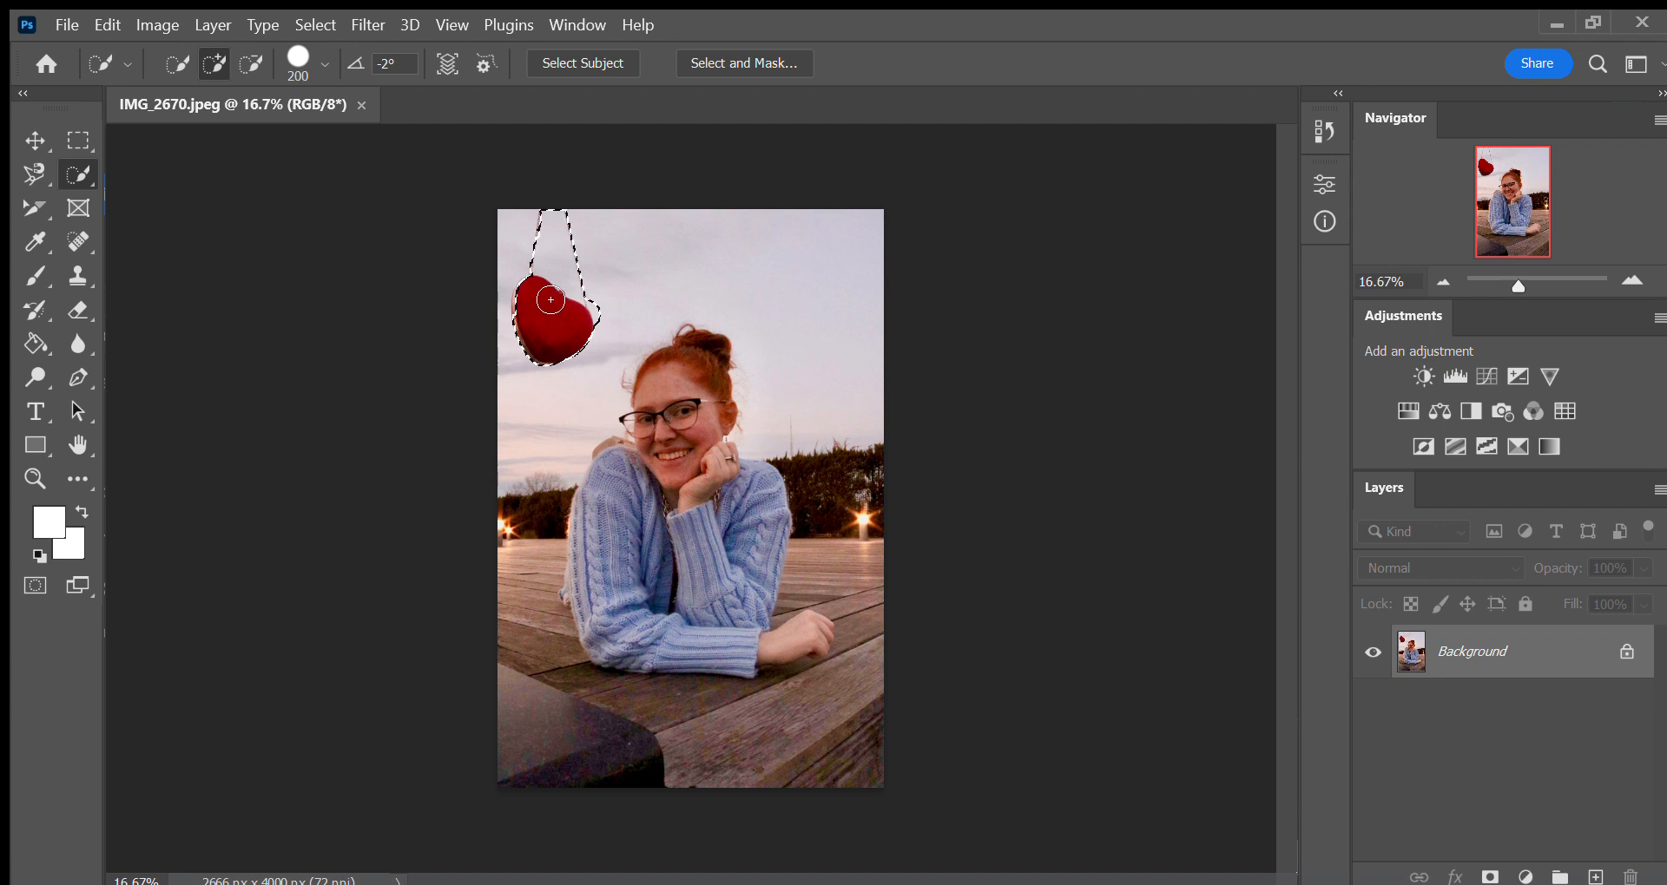
left_click(530, 305)
mouse_move(560, 261)
left_mouse_down()
mouse_move(577, 240)
mouse_move(582, 260)
left_mouse_up()
mouse_move(572, 325)
left_mouse_down()
mouse_move(524, 322)
mouse_move(608, 434)
mouse_move(556, 482)
left_mouse_up()
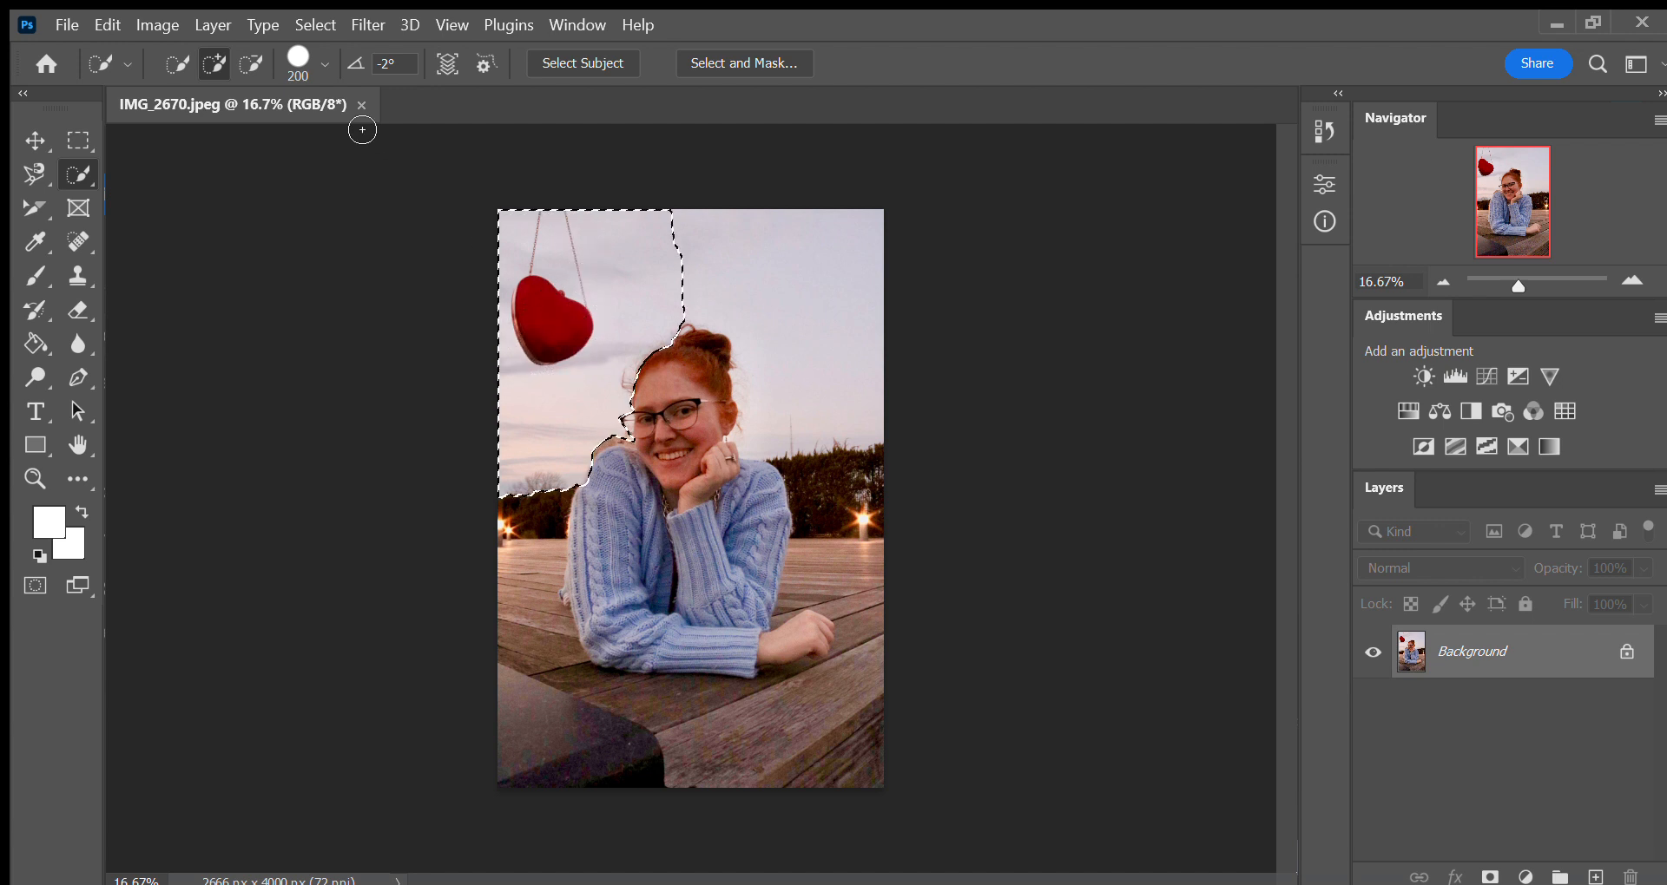
Subtract the sky near the woman's head and down to the hedge, keeping only the area around the heart selected.
left_click(252, 62)
left_click_drag(664, 191, 711, 375)
left_click_drag(614, 220, 680, 353)
left_click_drag(633, 430, 473, 482)
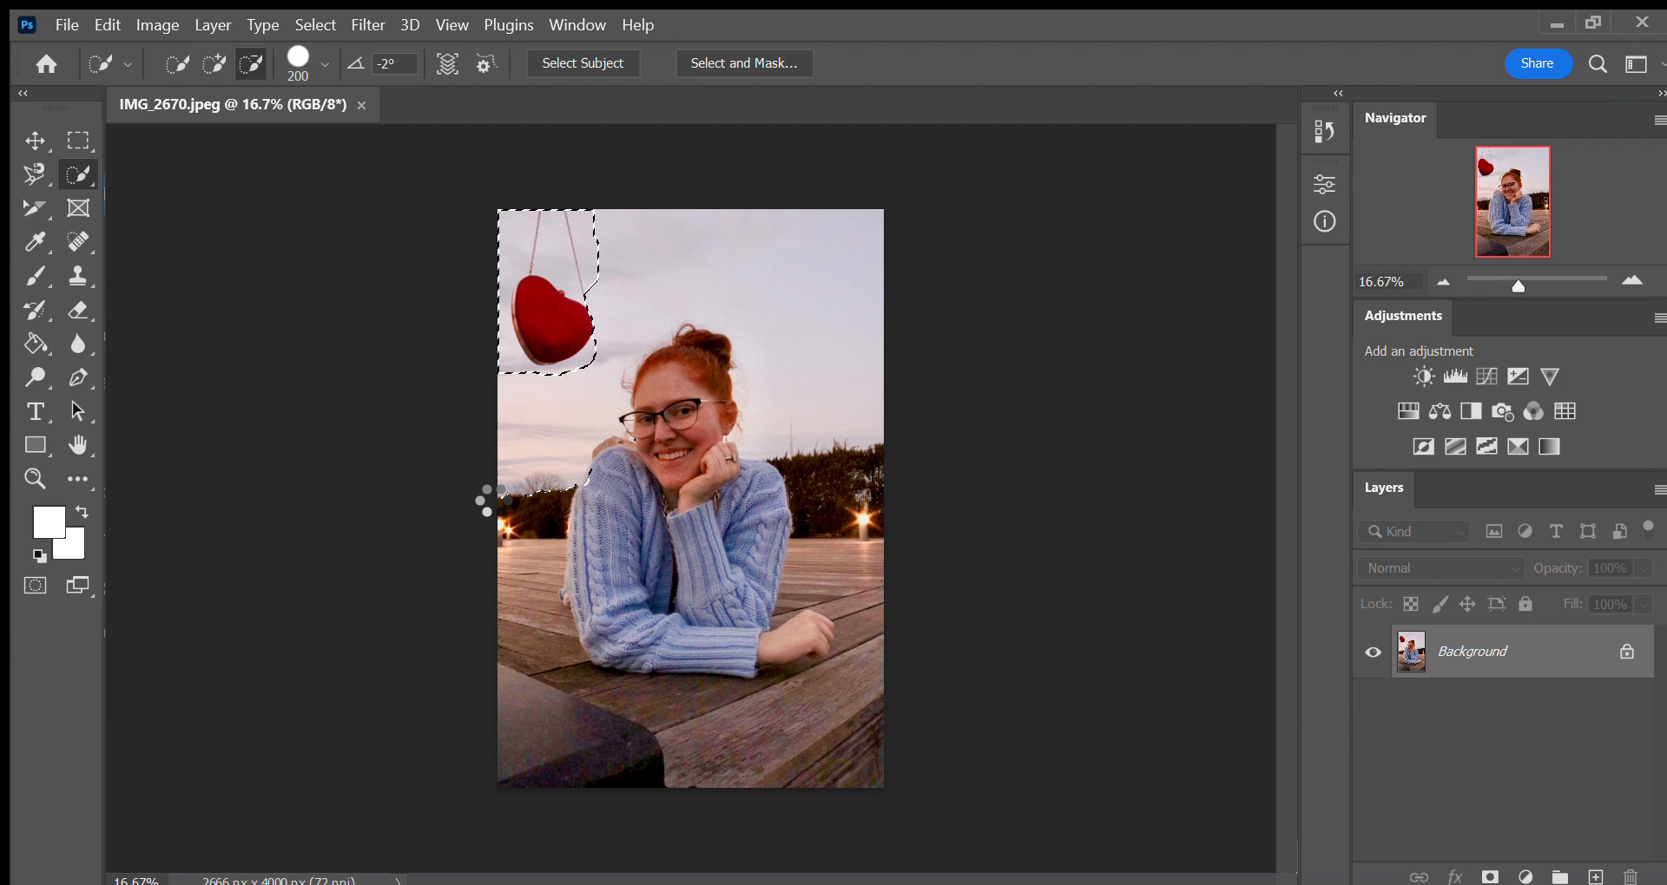
Extend the selection past the heart's edge and remove the heart with Content-Aware Fill, using Auto sampling and output to a new layer.
left_click(213, 63)
left_click(589, 317)
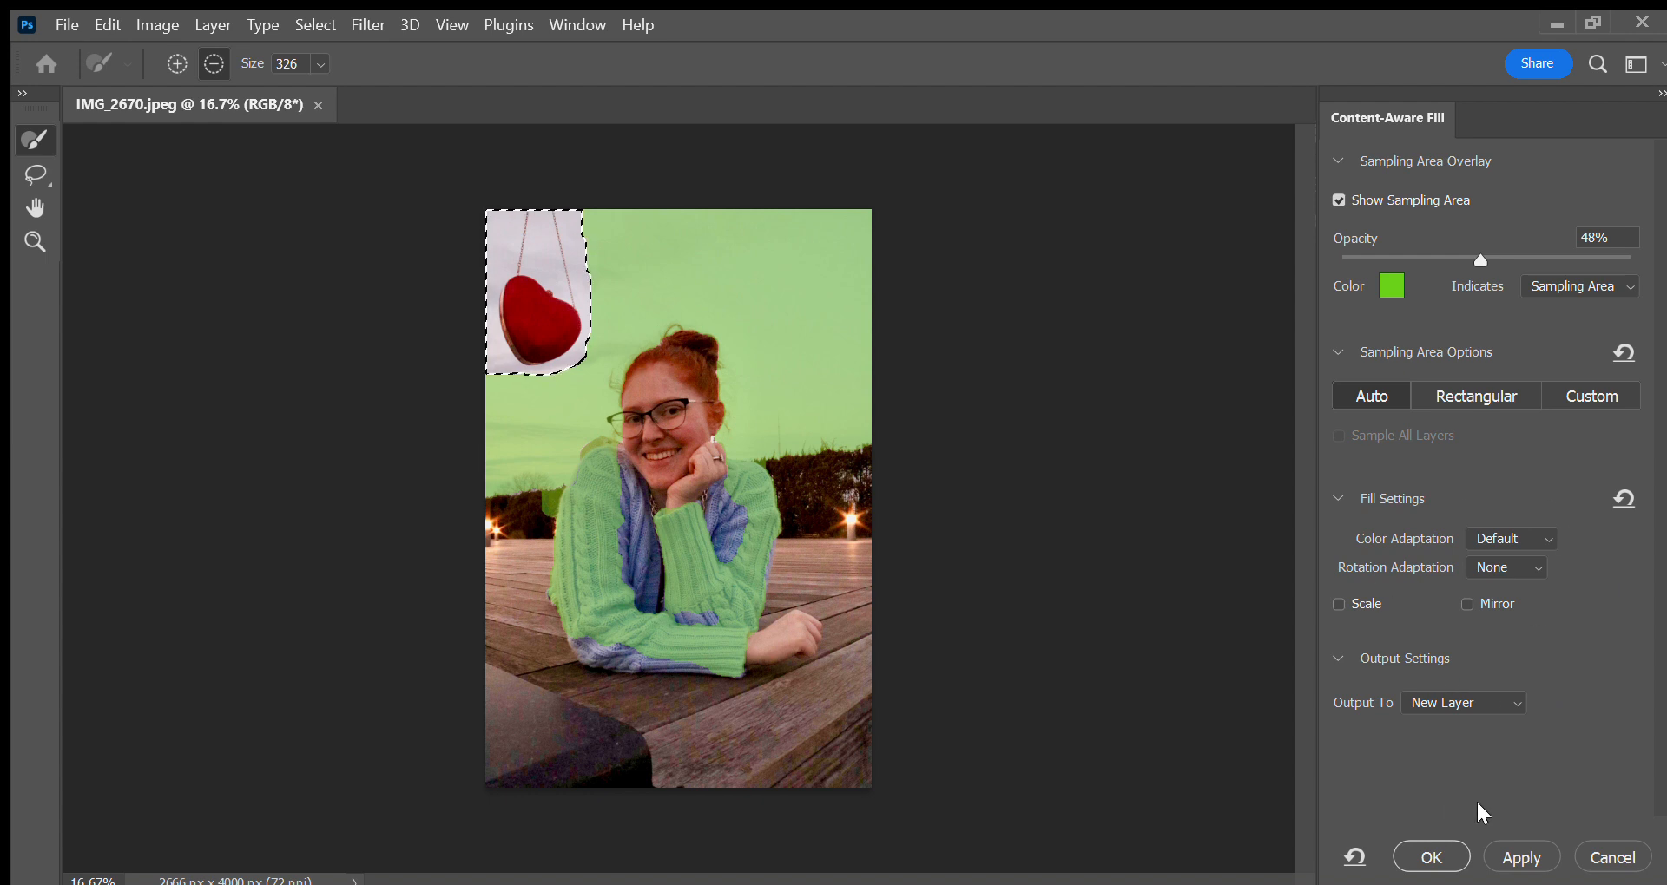
left_click(1428, 858)
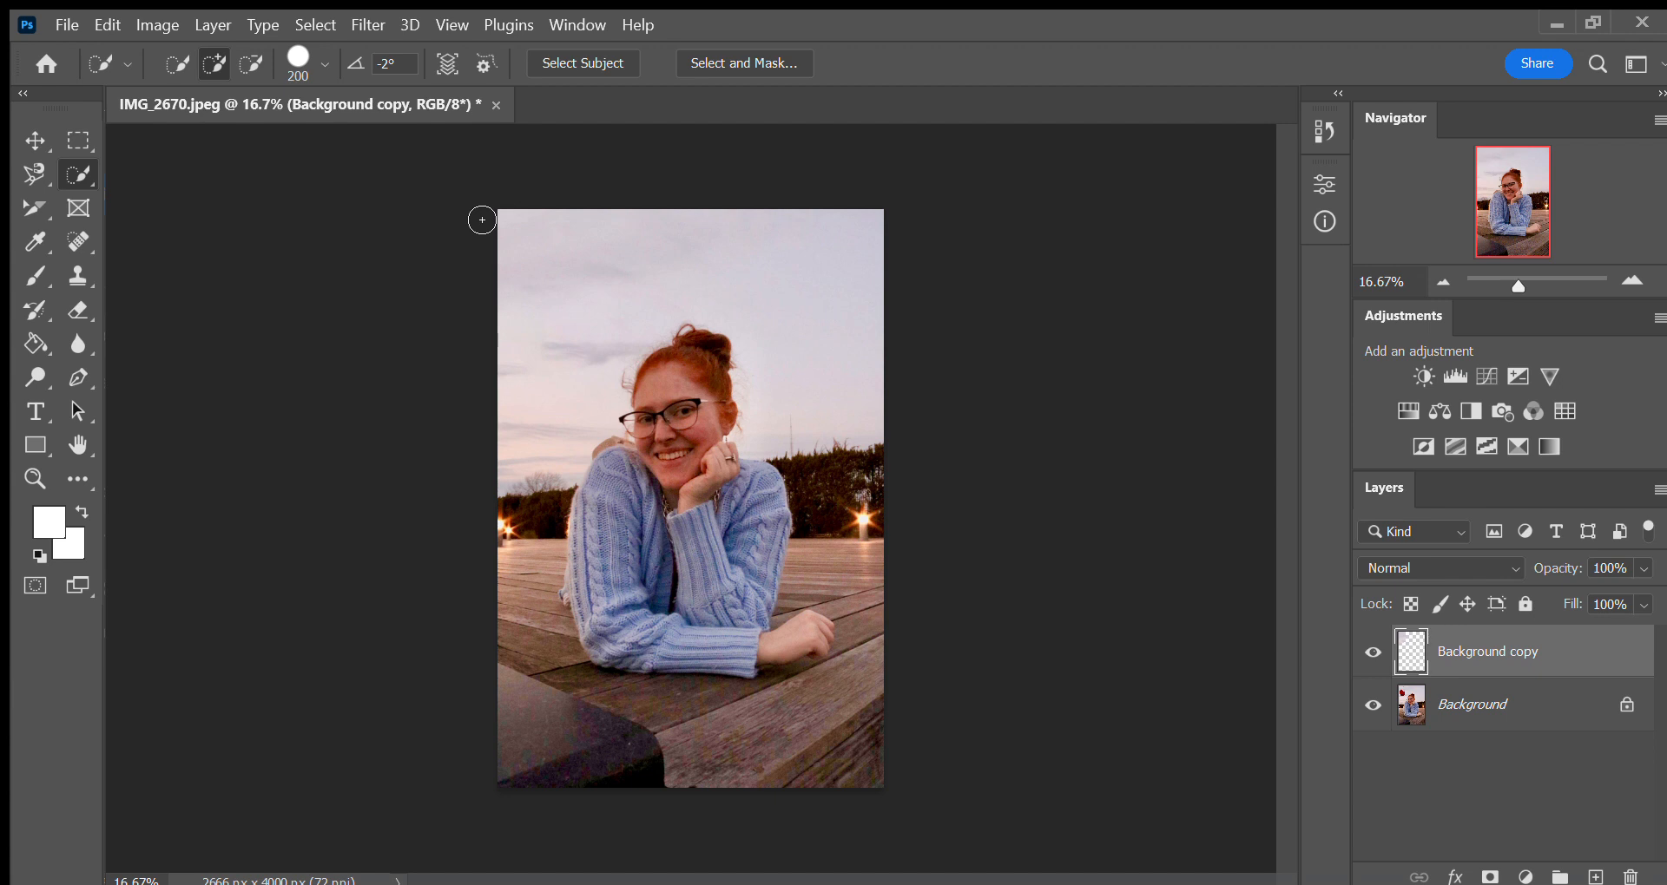
Merge the filled Background copy layer with the Background layer into one layer.
left_click(35, 478)
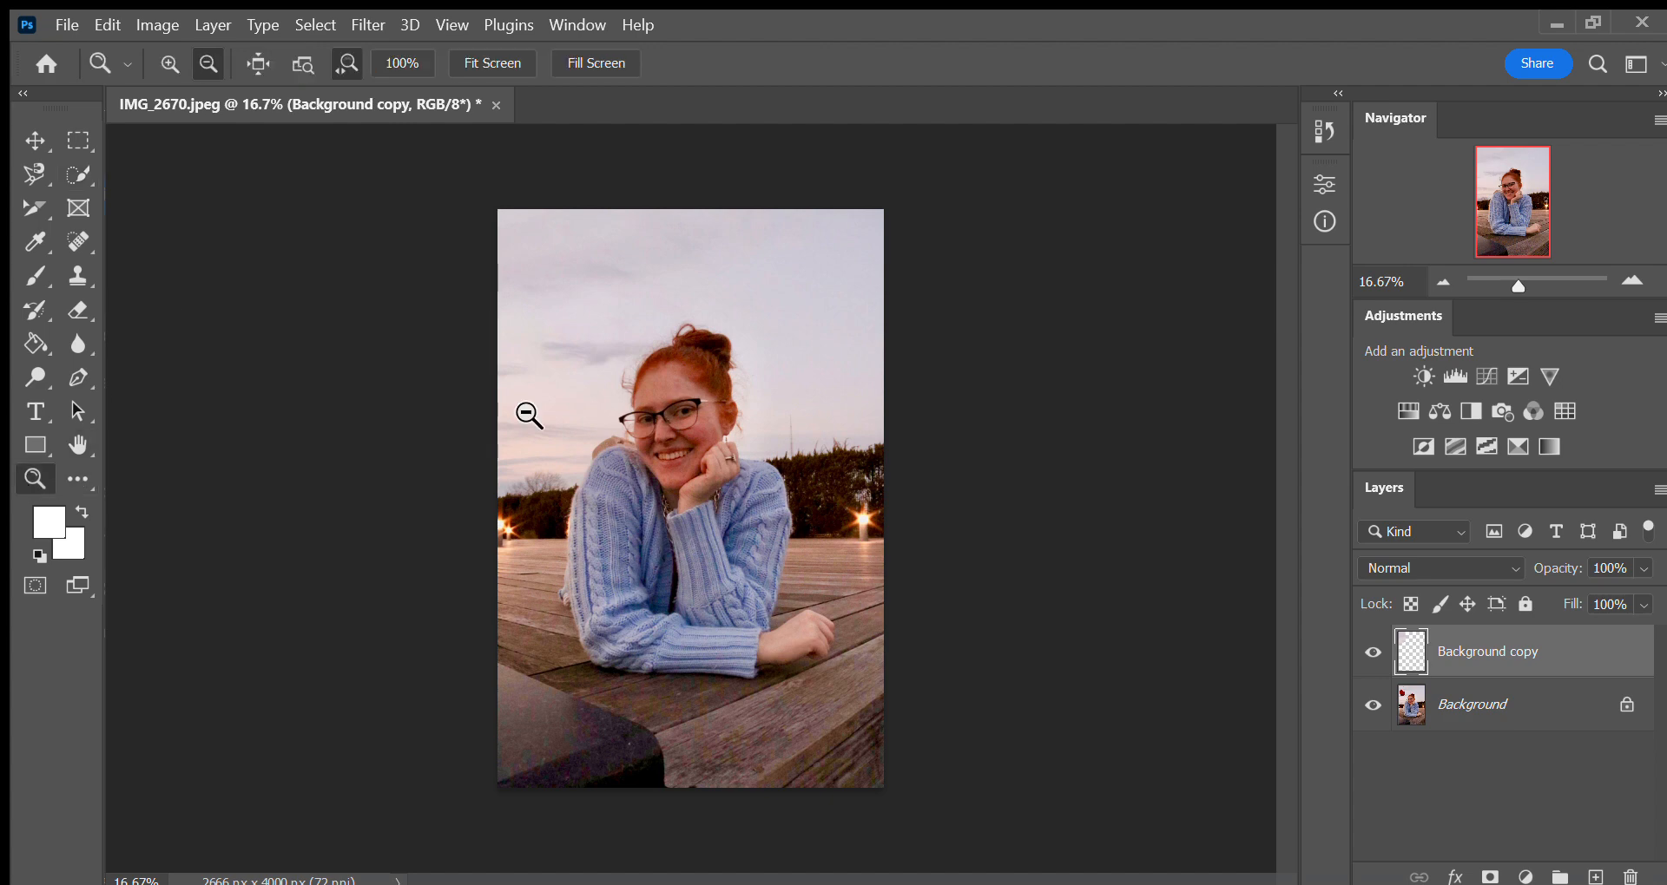
left_click_drag(576, 212, 677, 222)
left_click_drag(676, 220, 655, 226)
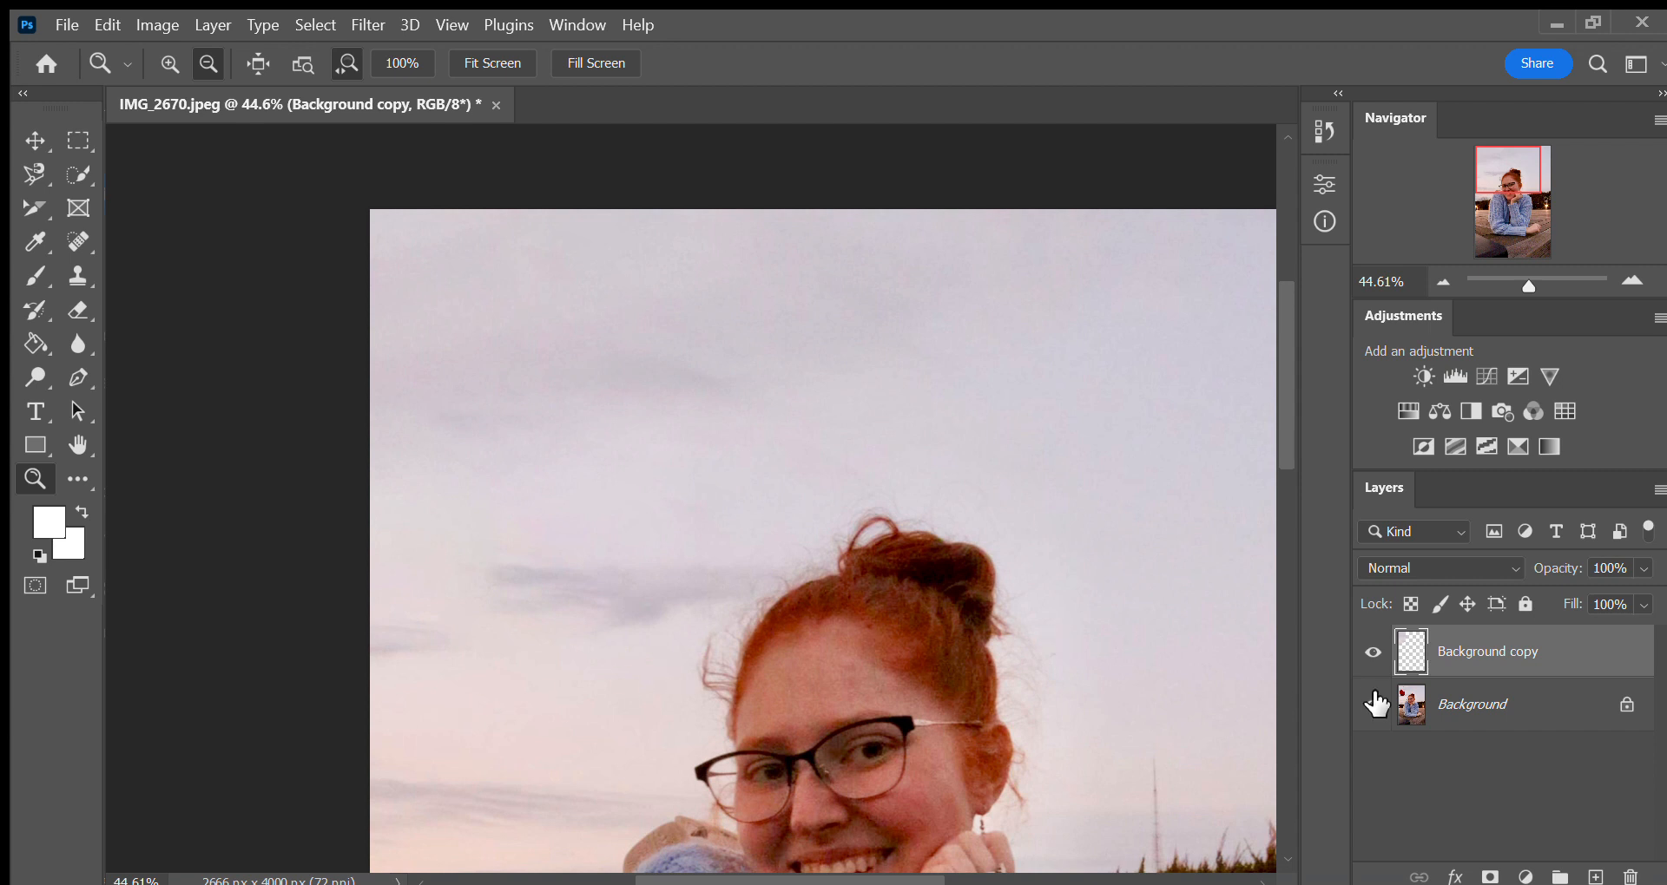
left_click(1510, 705)
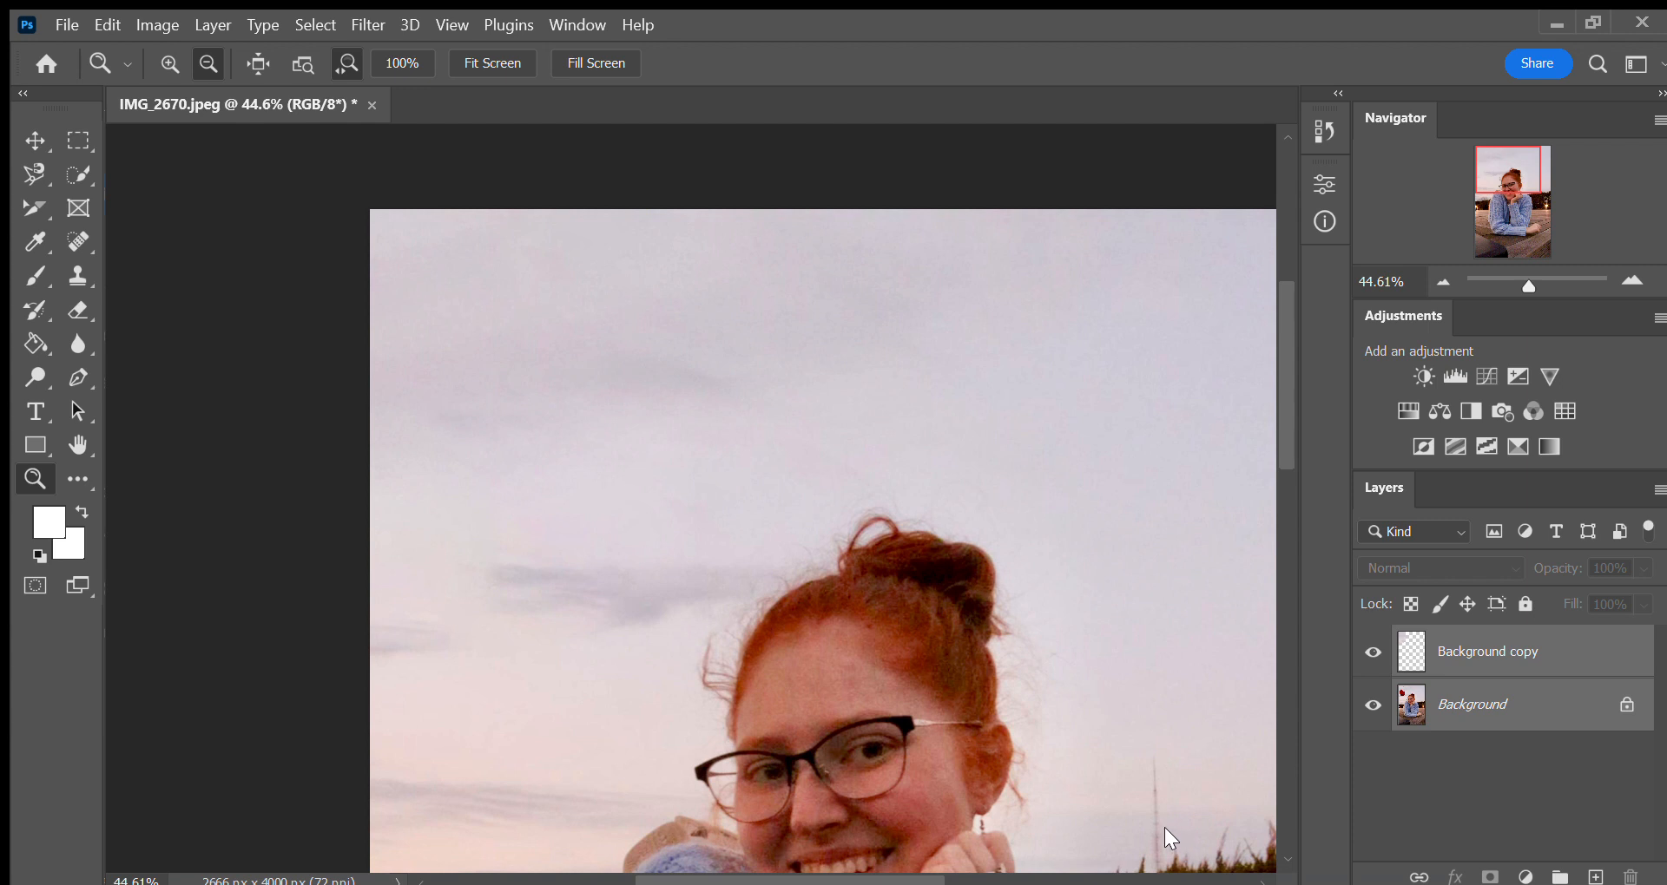
key("Delete")
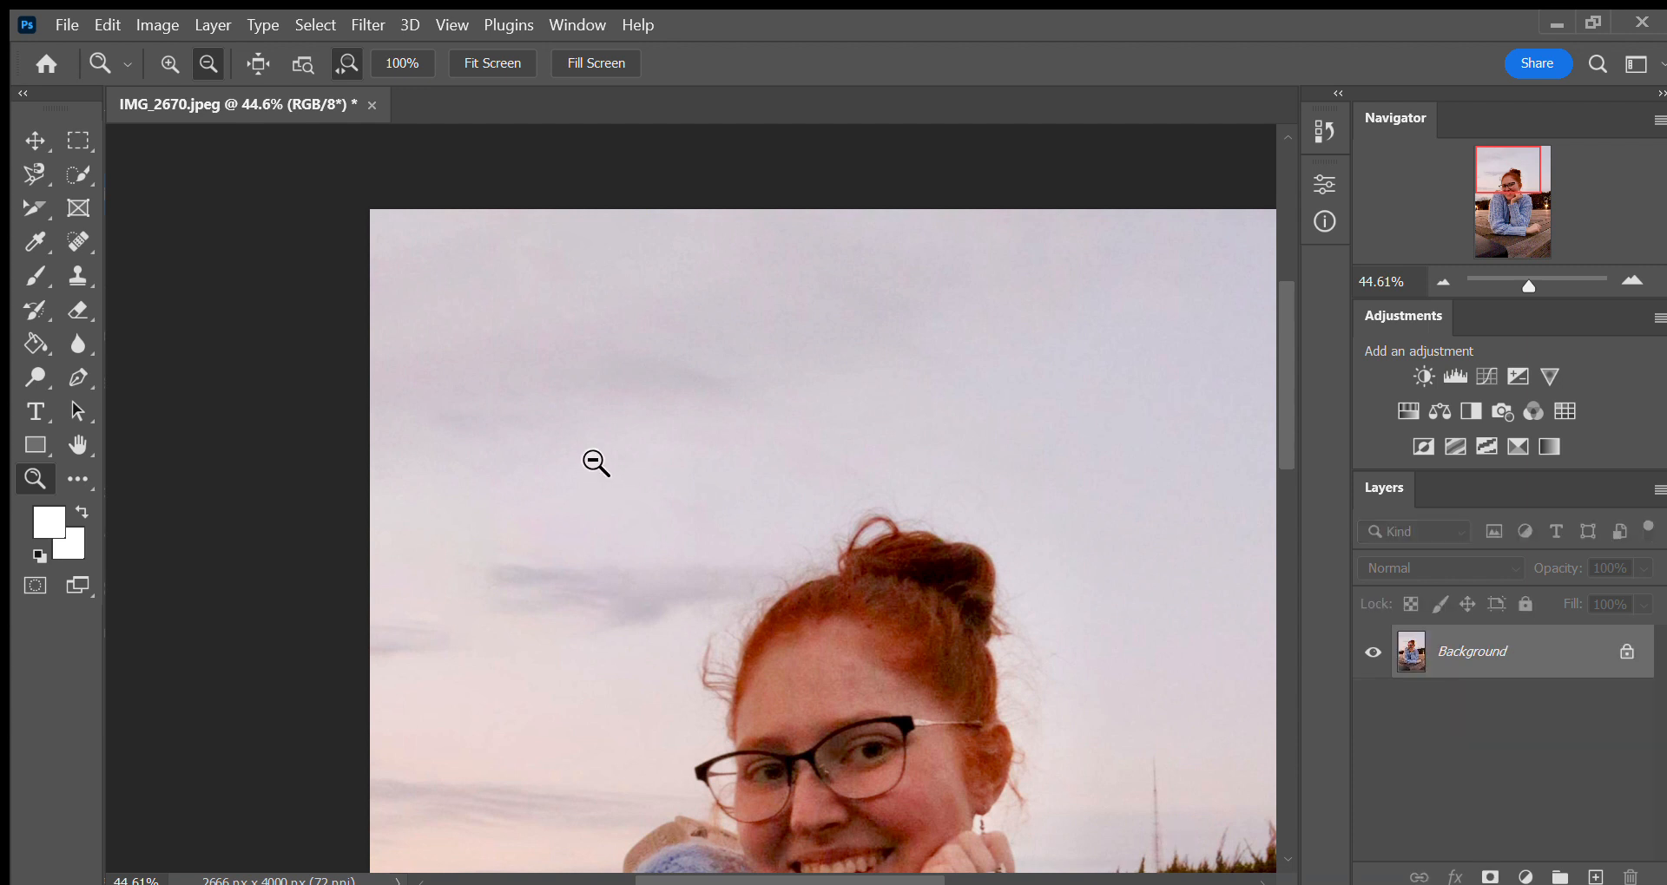
Retouch the uneven cloud patches in the sky beside the woman's head with the 175 px Spot Healing Brush in Replace mode.
left_click(63, 236)
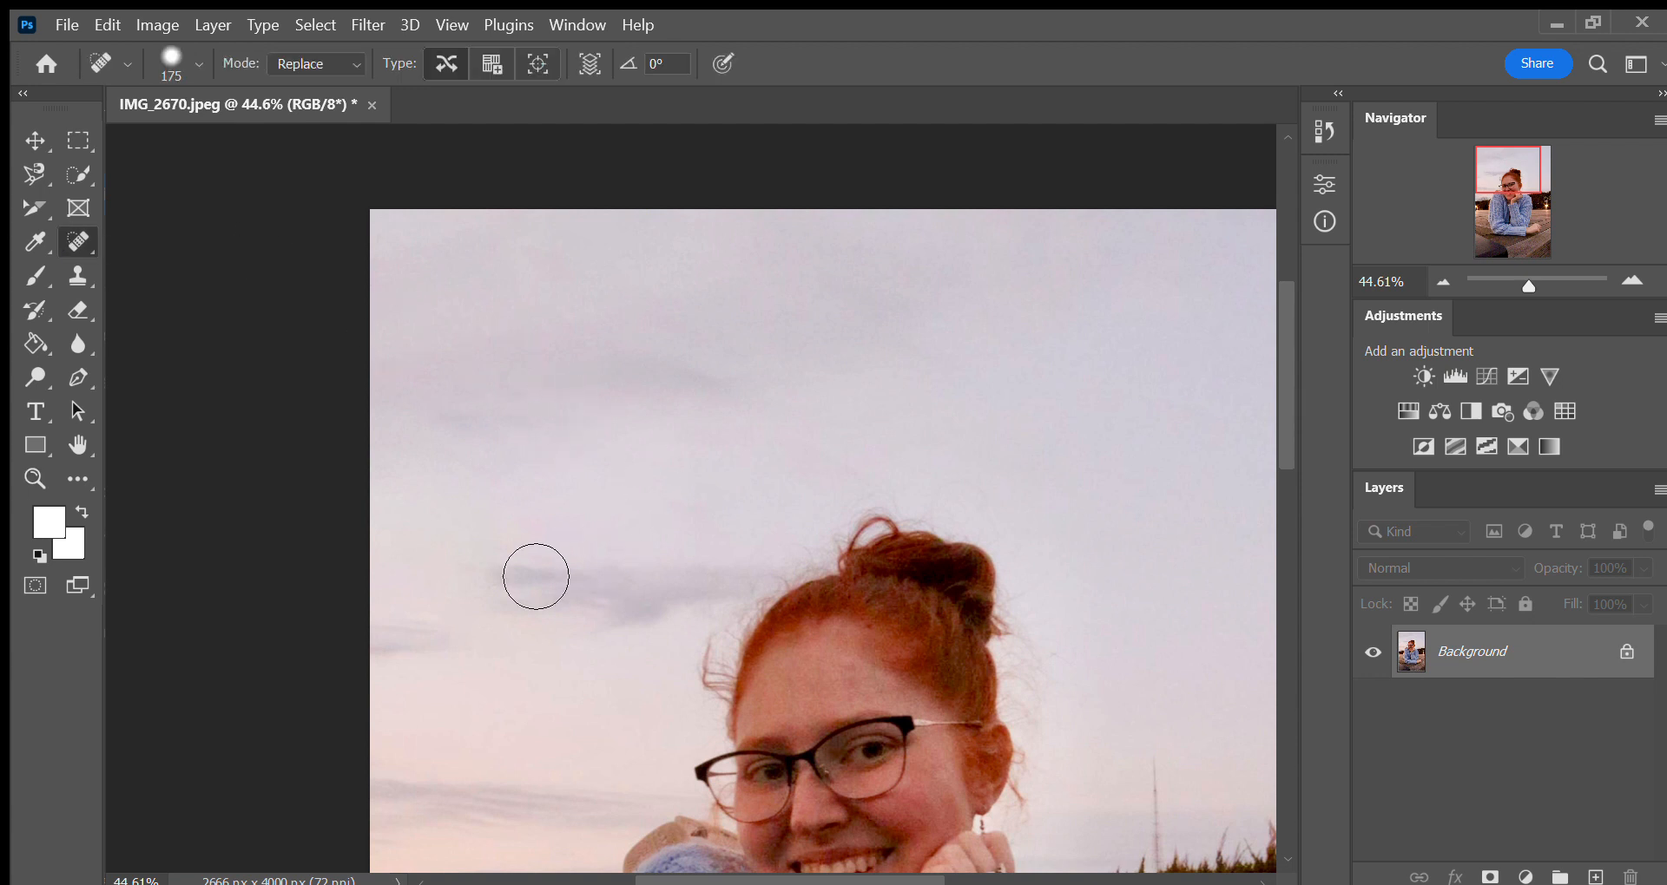
left_click(472, 561)
left_click(470, 602)
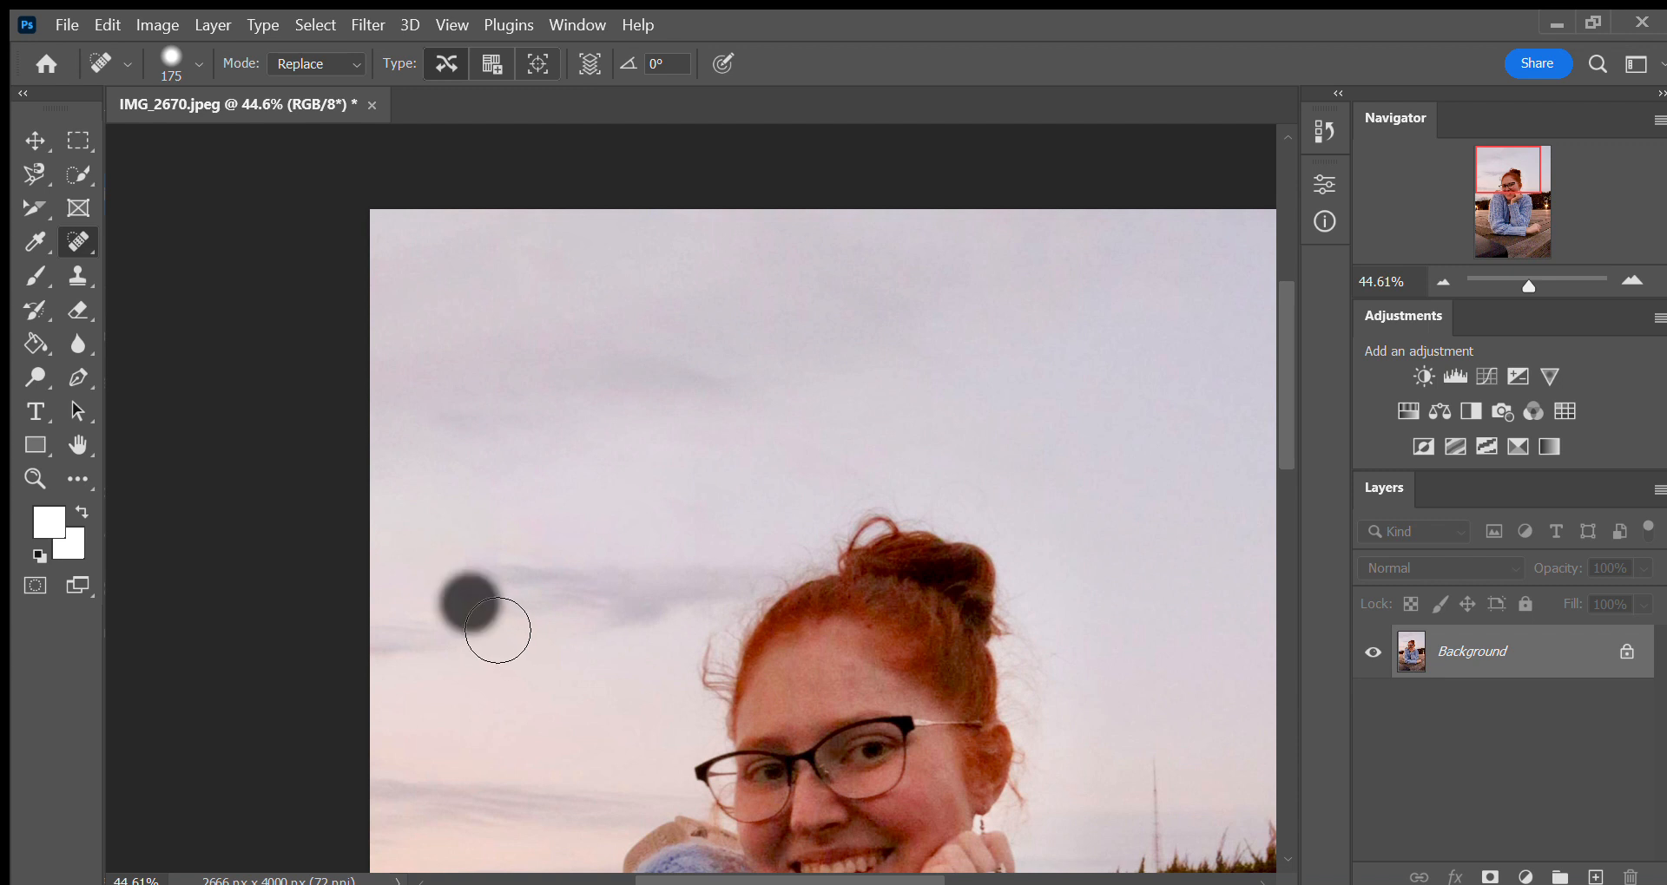
left_click(506, 646)
left_click(598, 646)
left_click(542, 628)
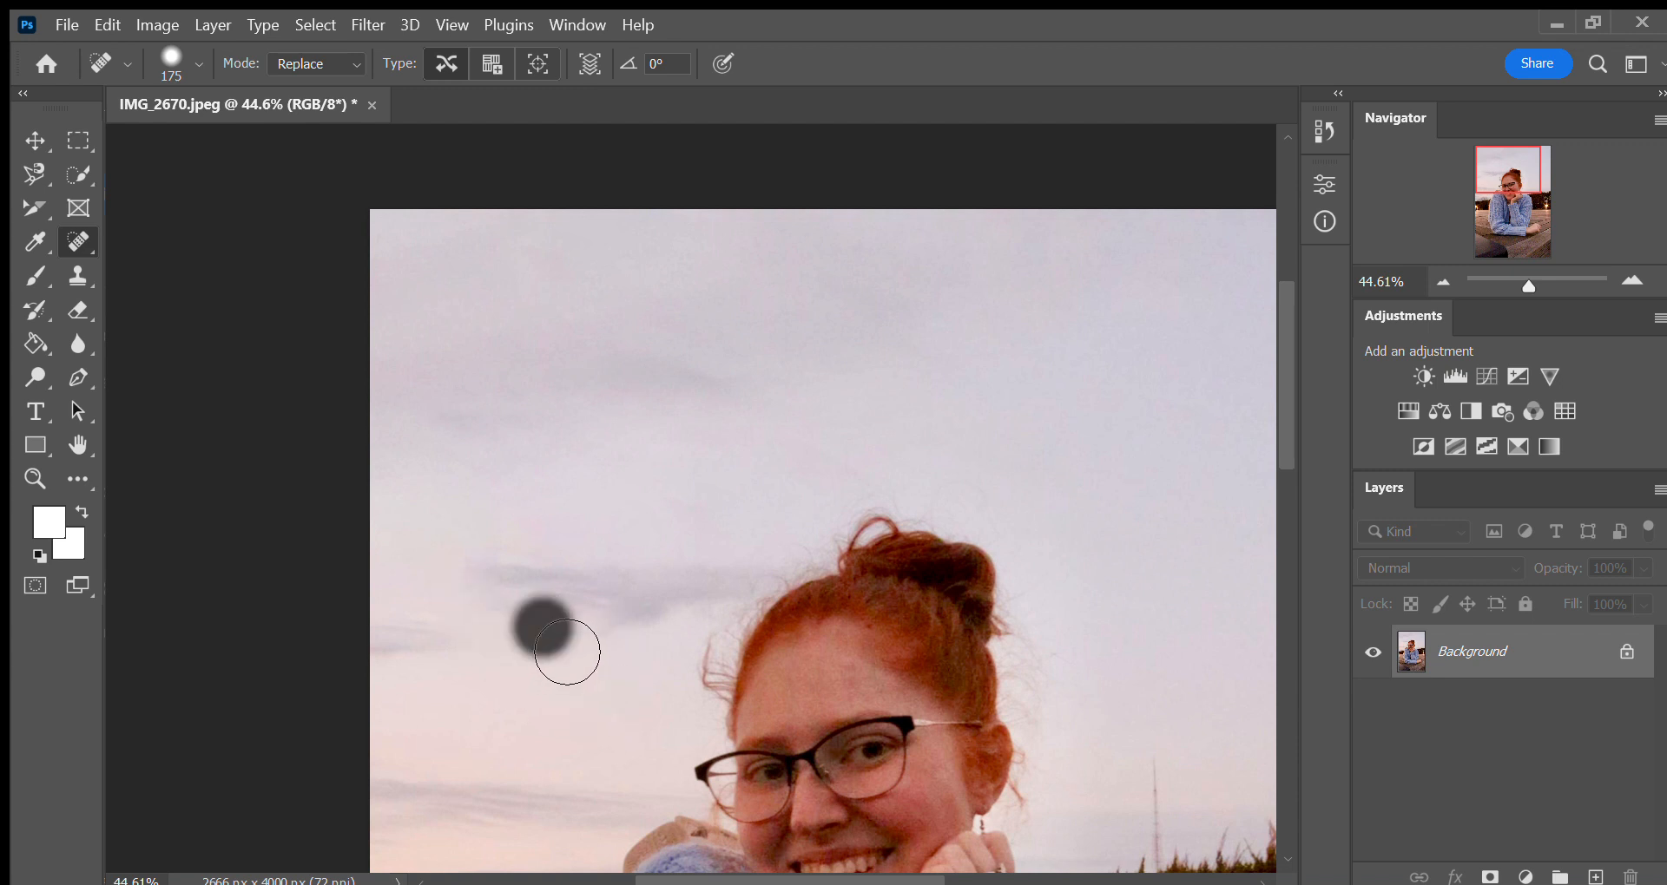
left_click(498, 605)
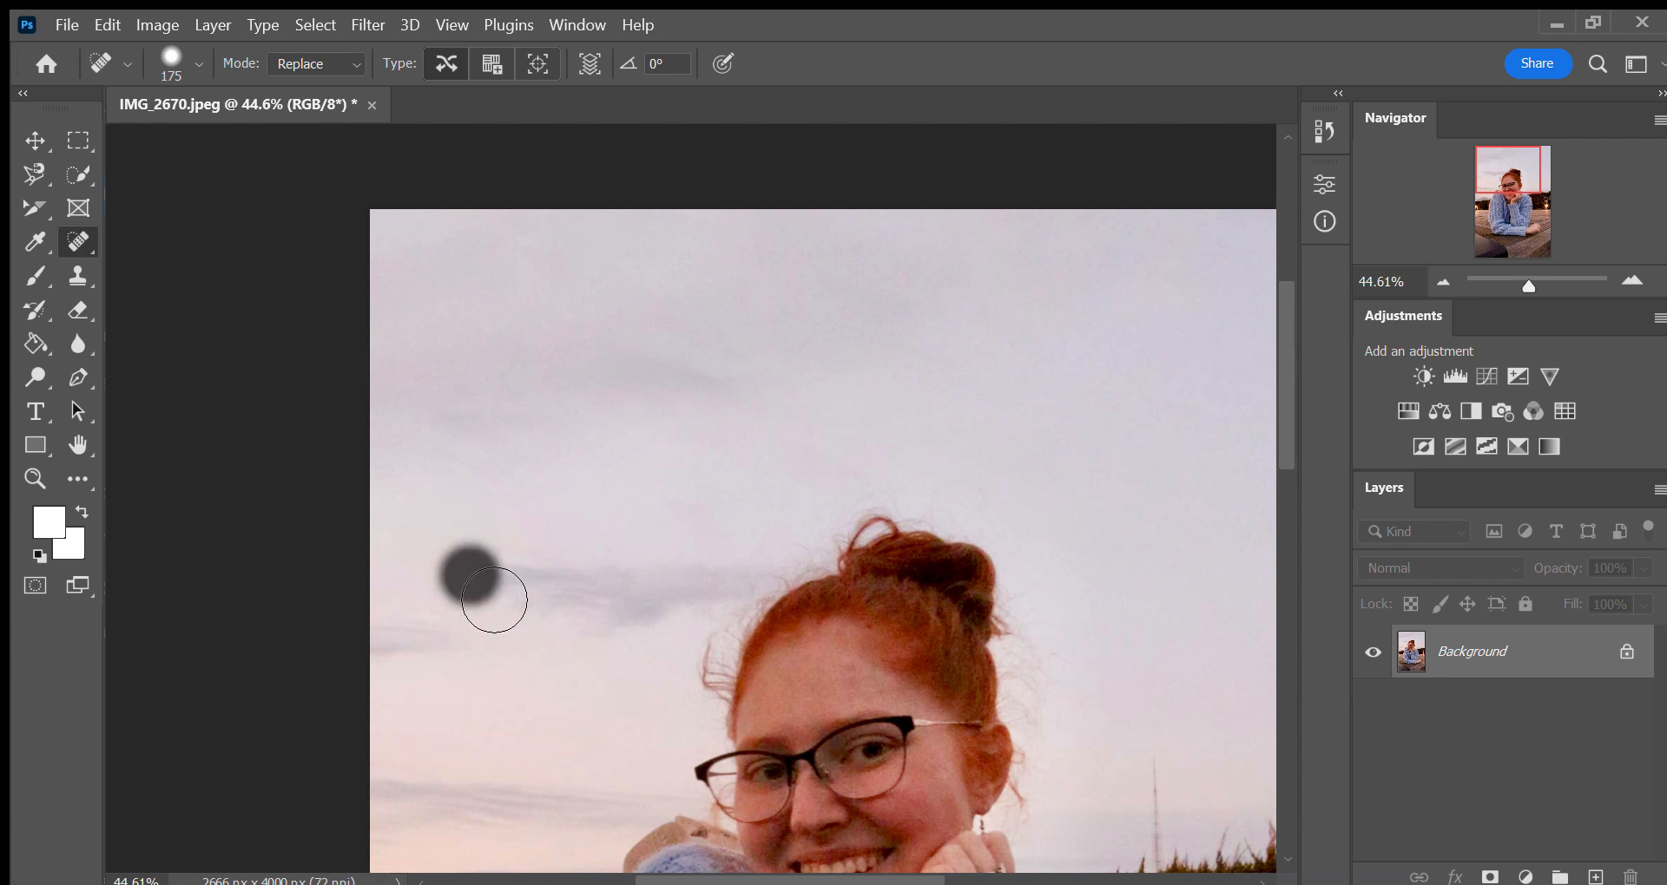
left_click_drag(363, 606, 488, 605)
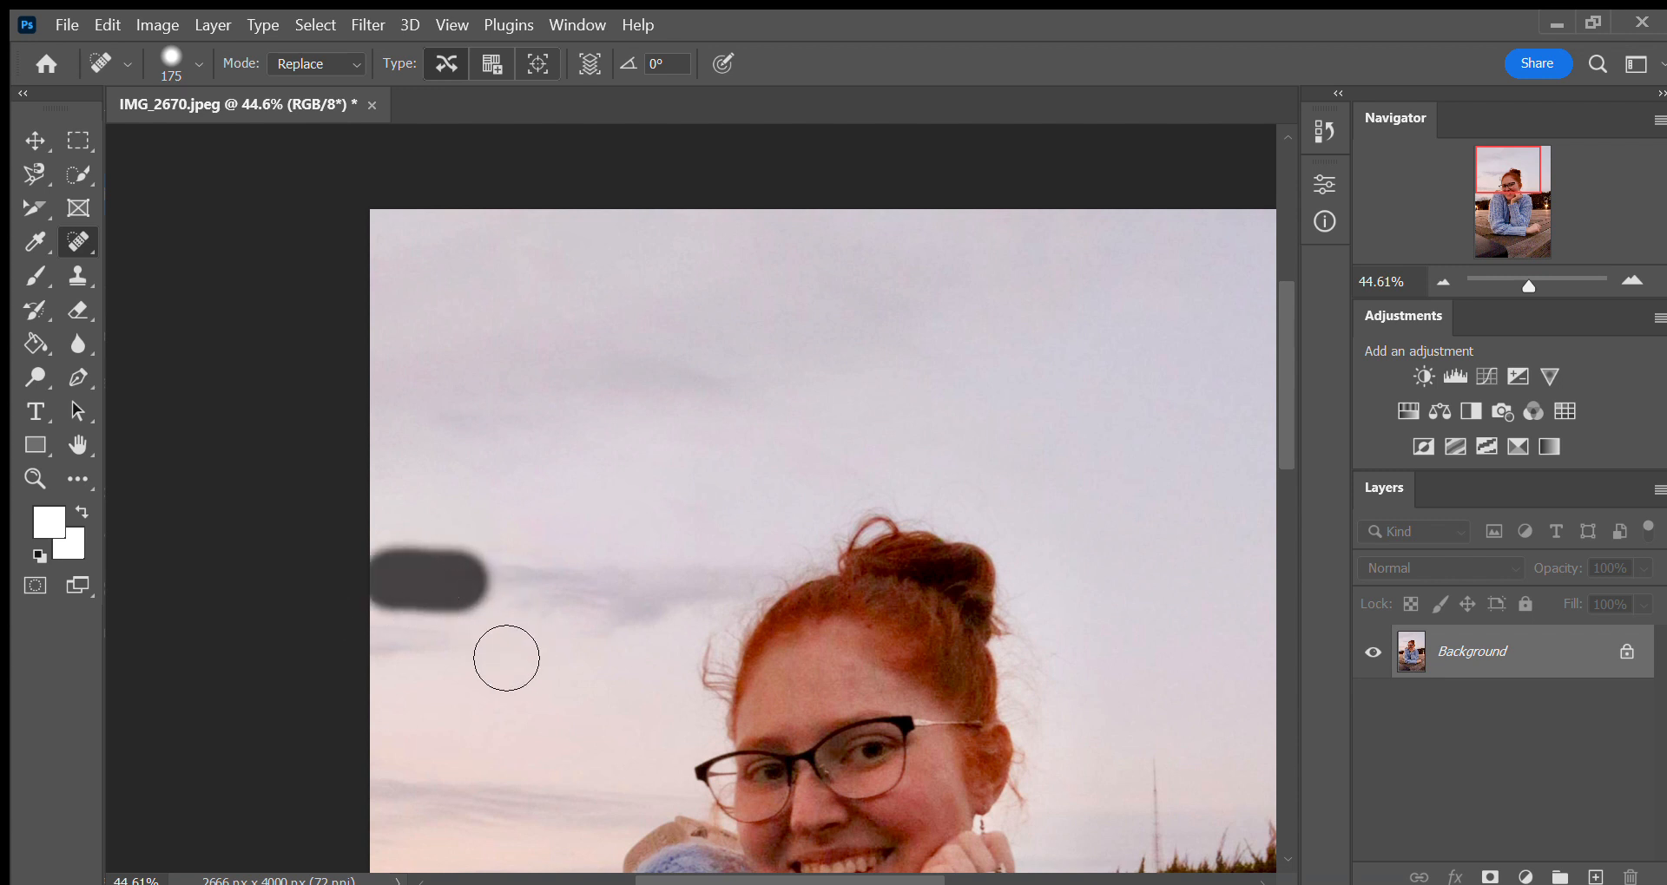
left_click(404, 634)
left_click_drag(429, 660, 525, 662)
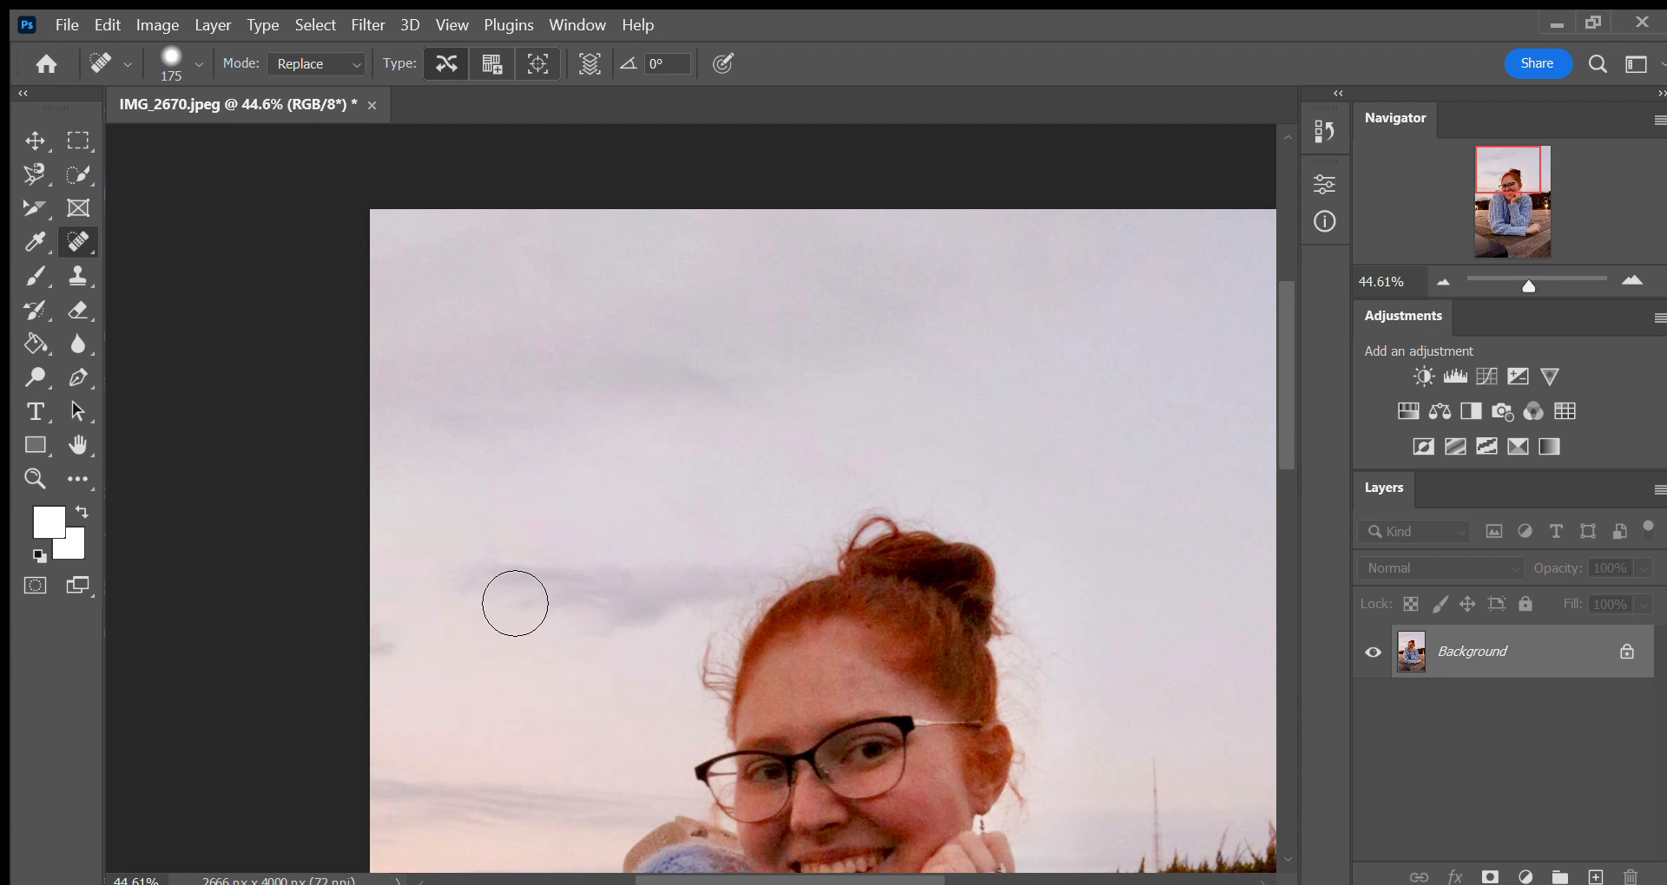
left_click(404, 640)
left_click(404, 639)
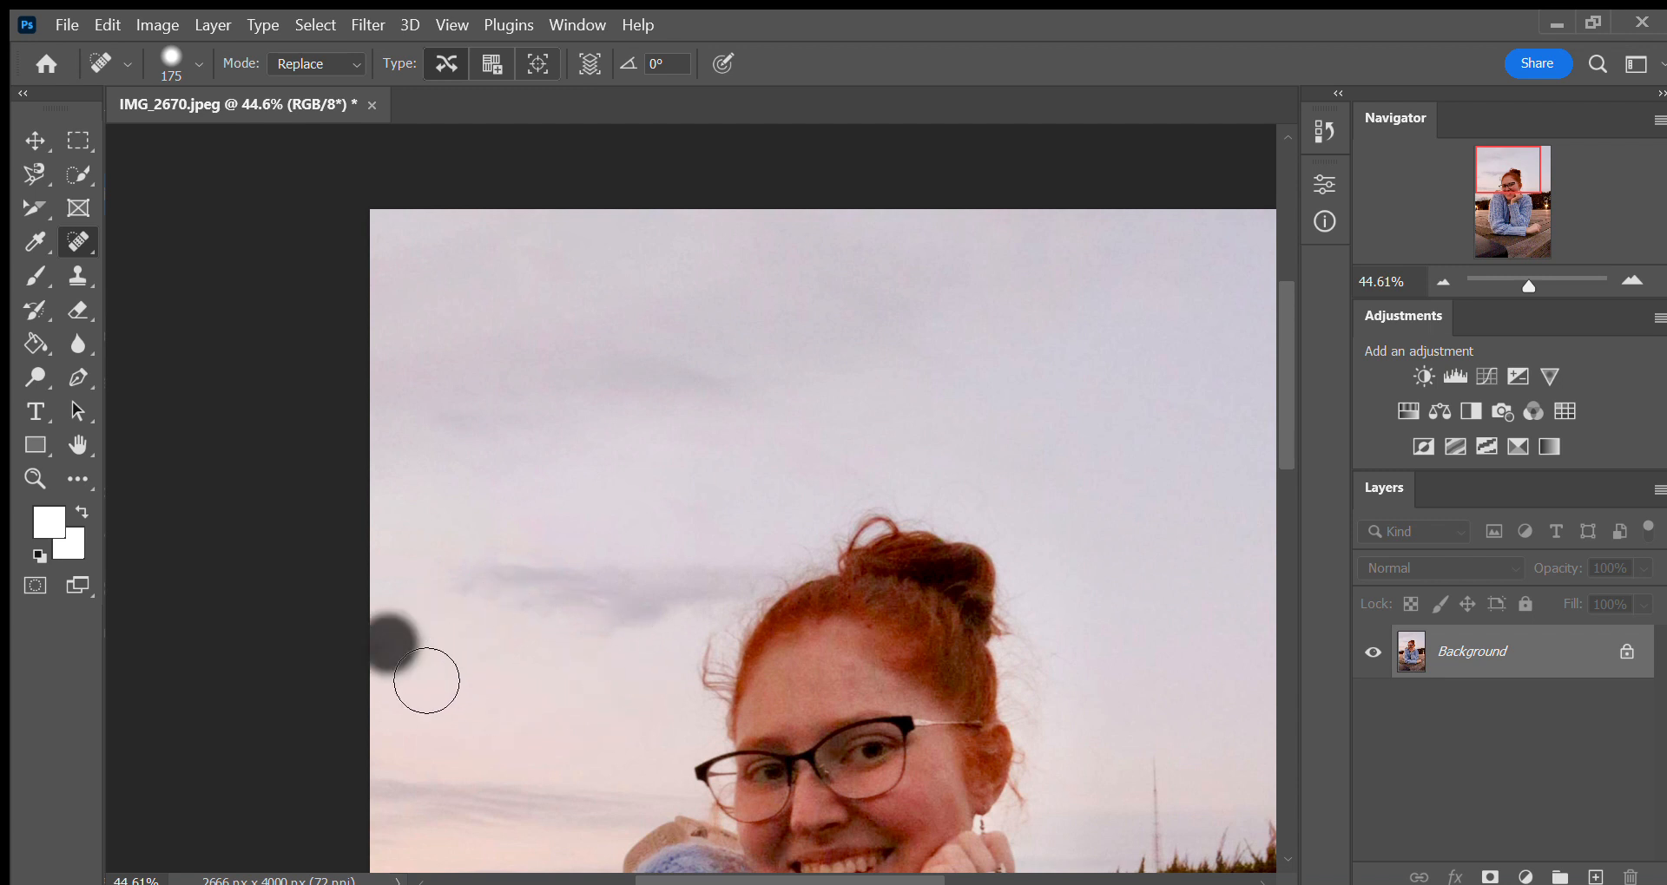
left_click(636, 633)
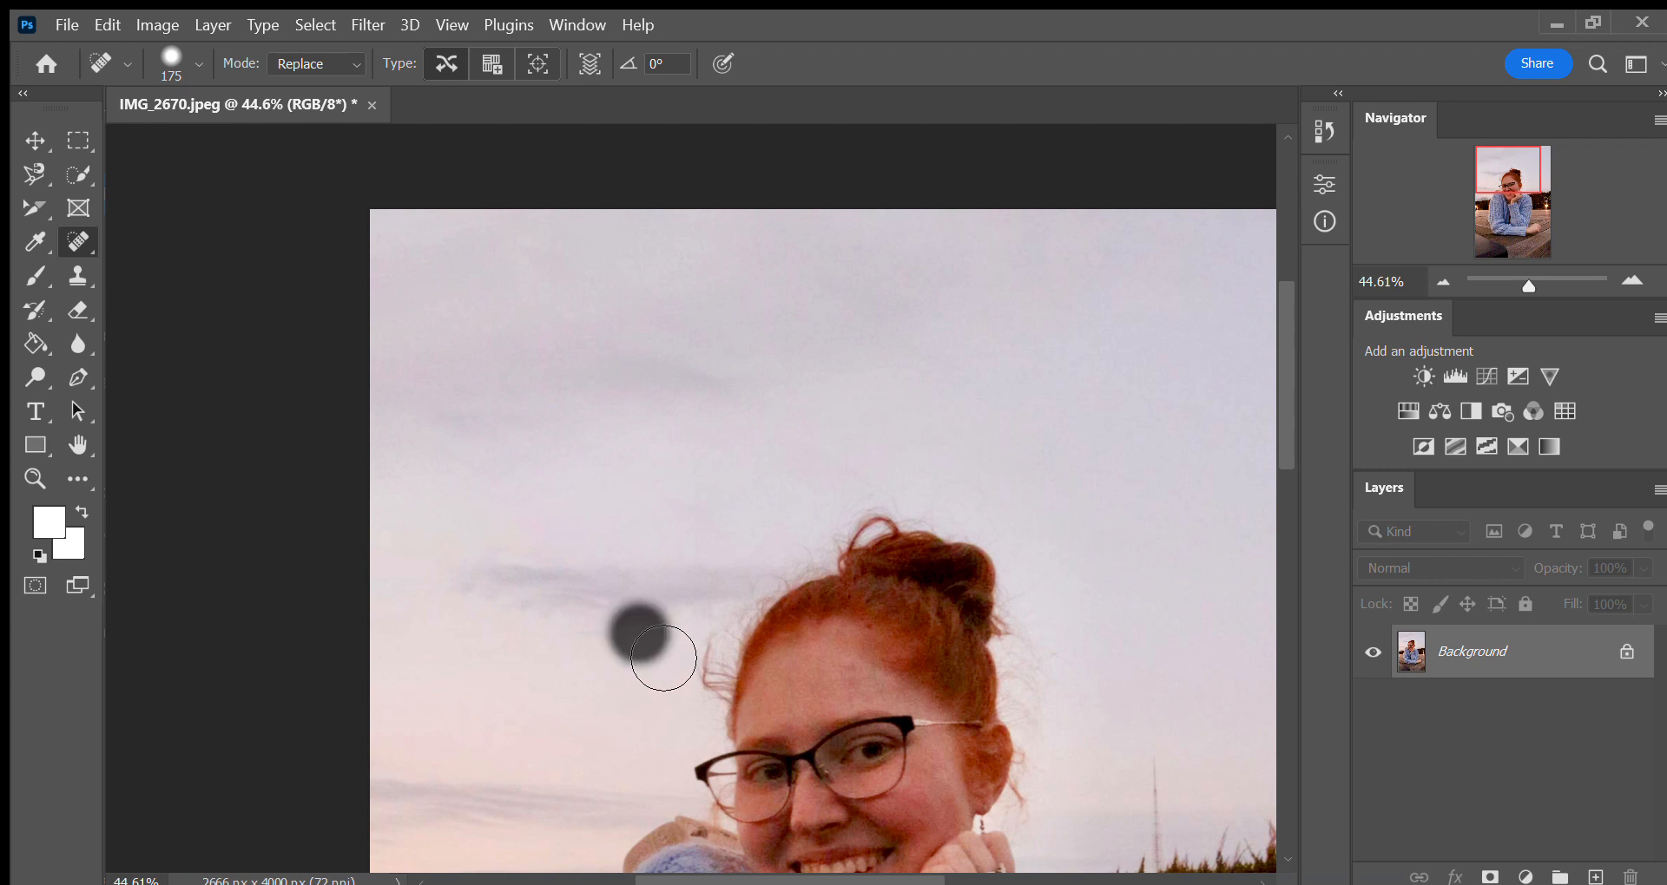
left_click(597, 638)
left_click(479, 545)
left_click(436, 539)
left_click(389, 544)
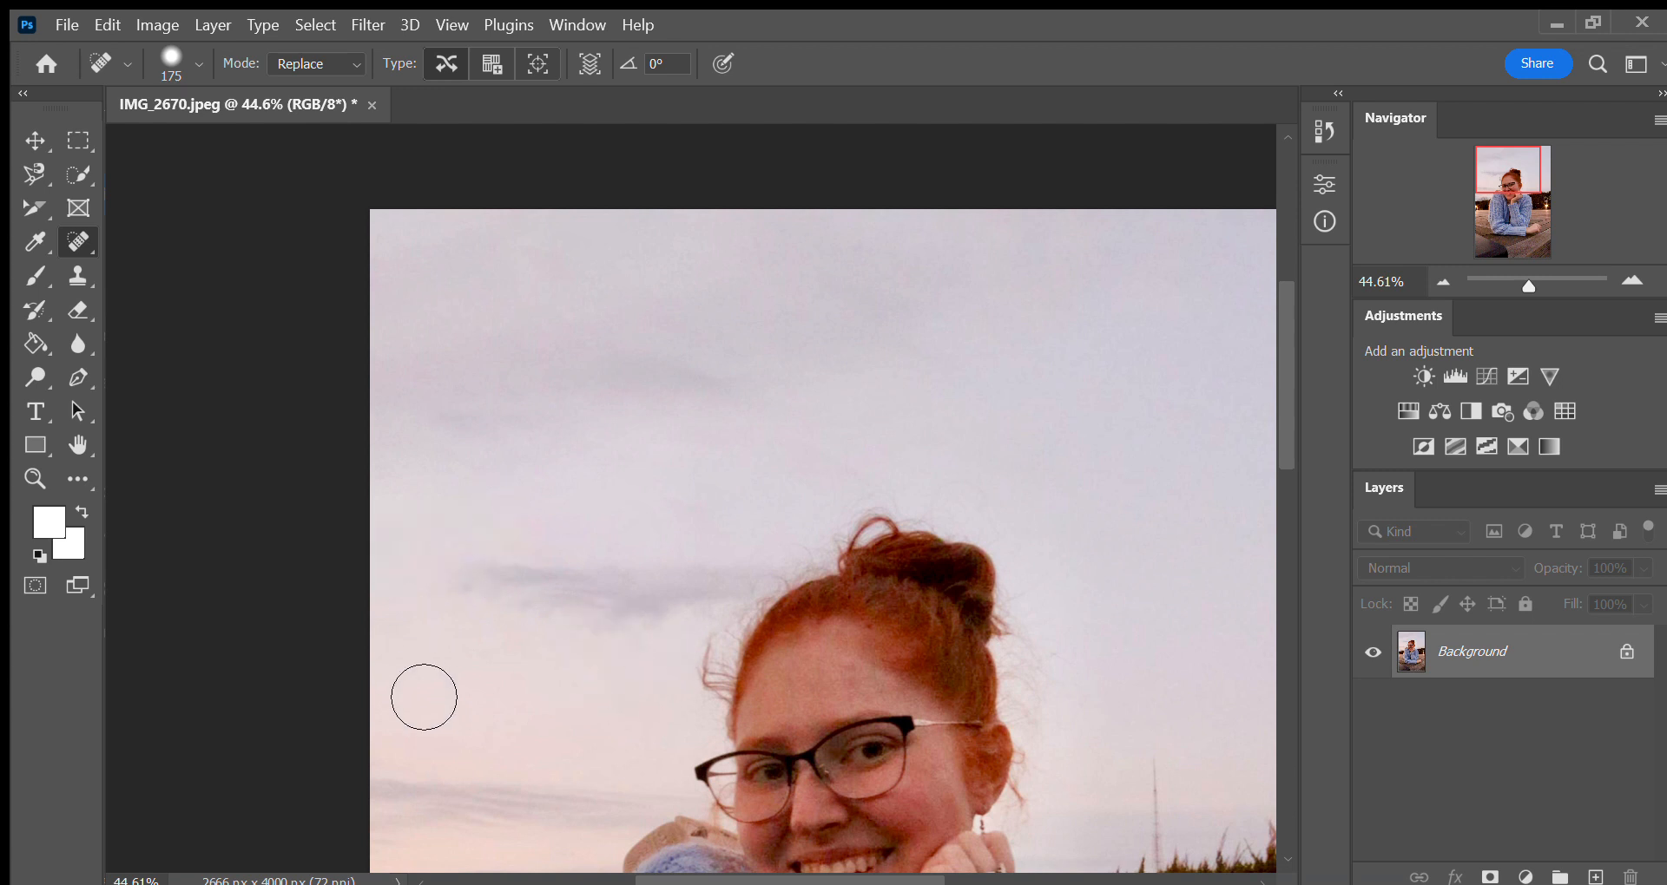
left_click(445, 508)
left_click(395, 487)
left_click(506, 543)
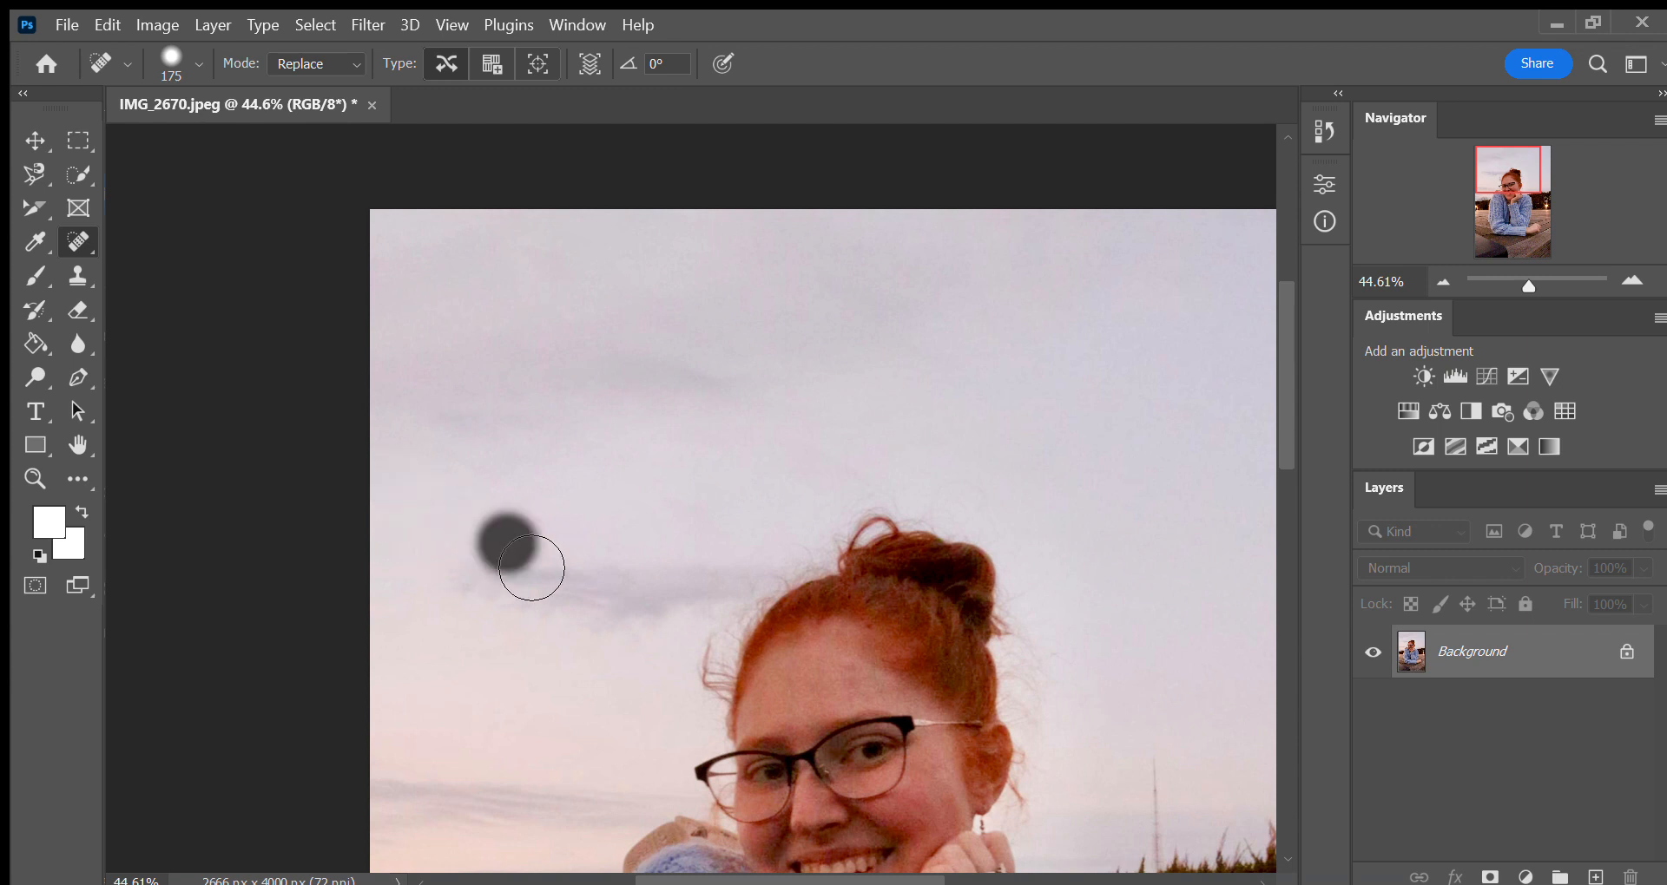
left_click(464, 586)
left_click(525, 568)
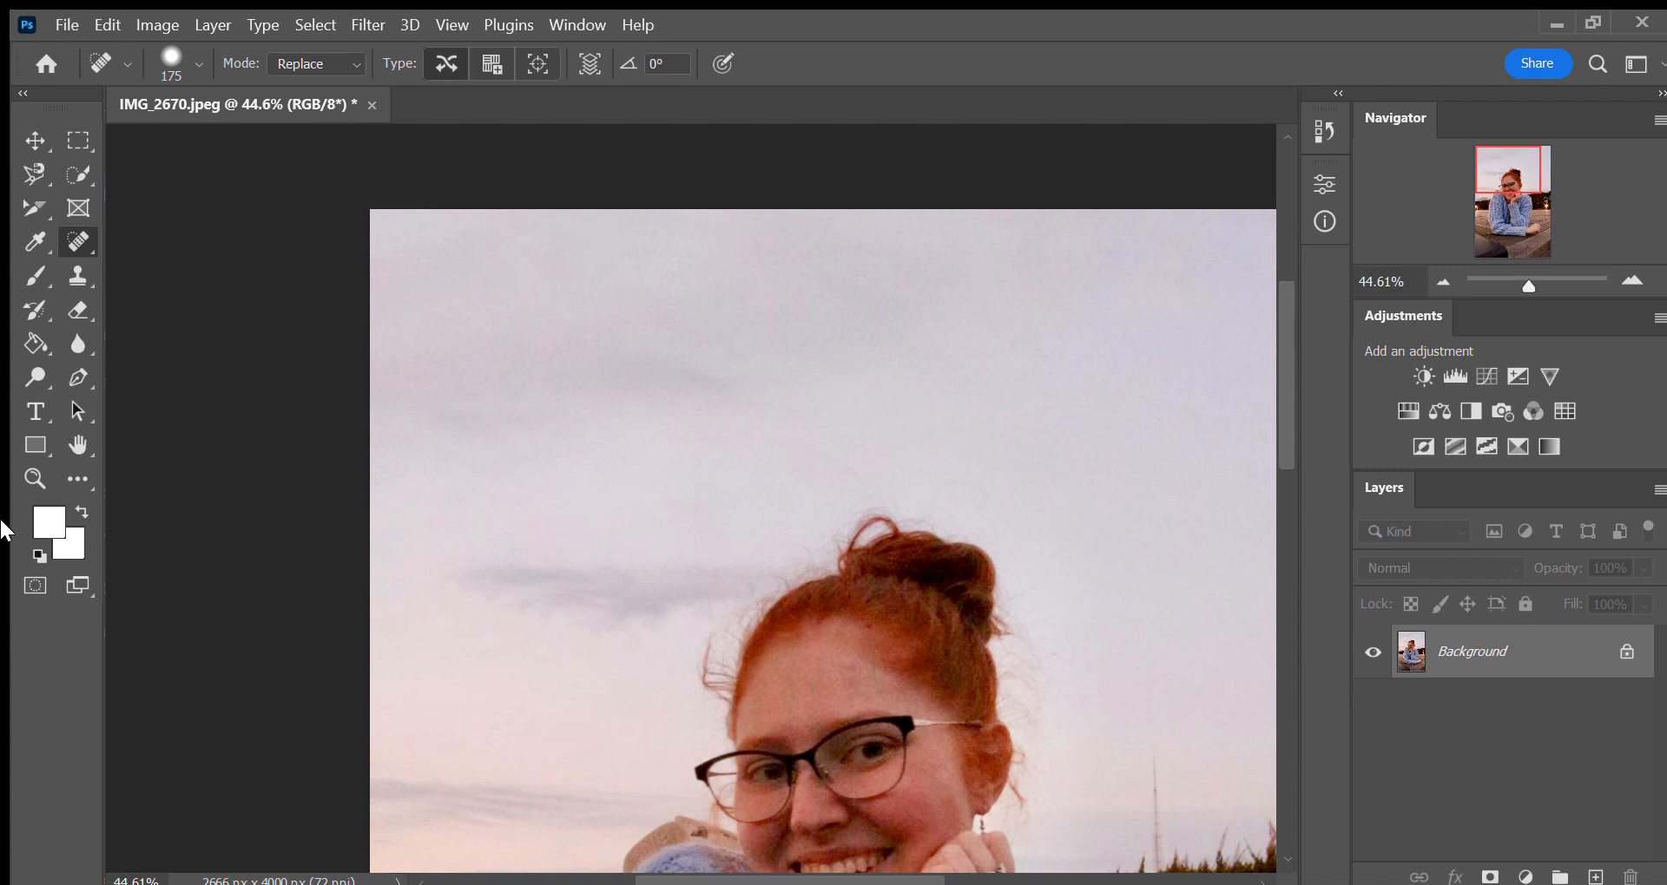
Select the entire sky above the hedge and around the woman.
key("z")
left_click_drag(810, 568, 732, 576)
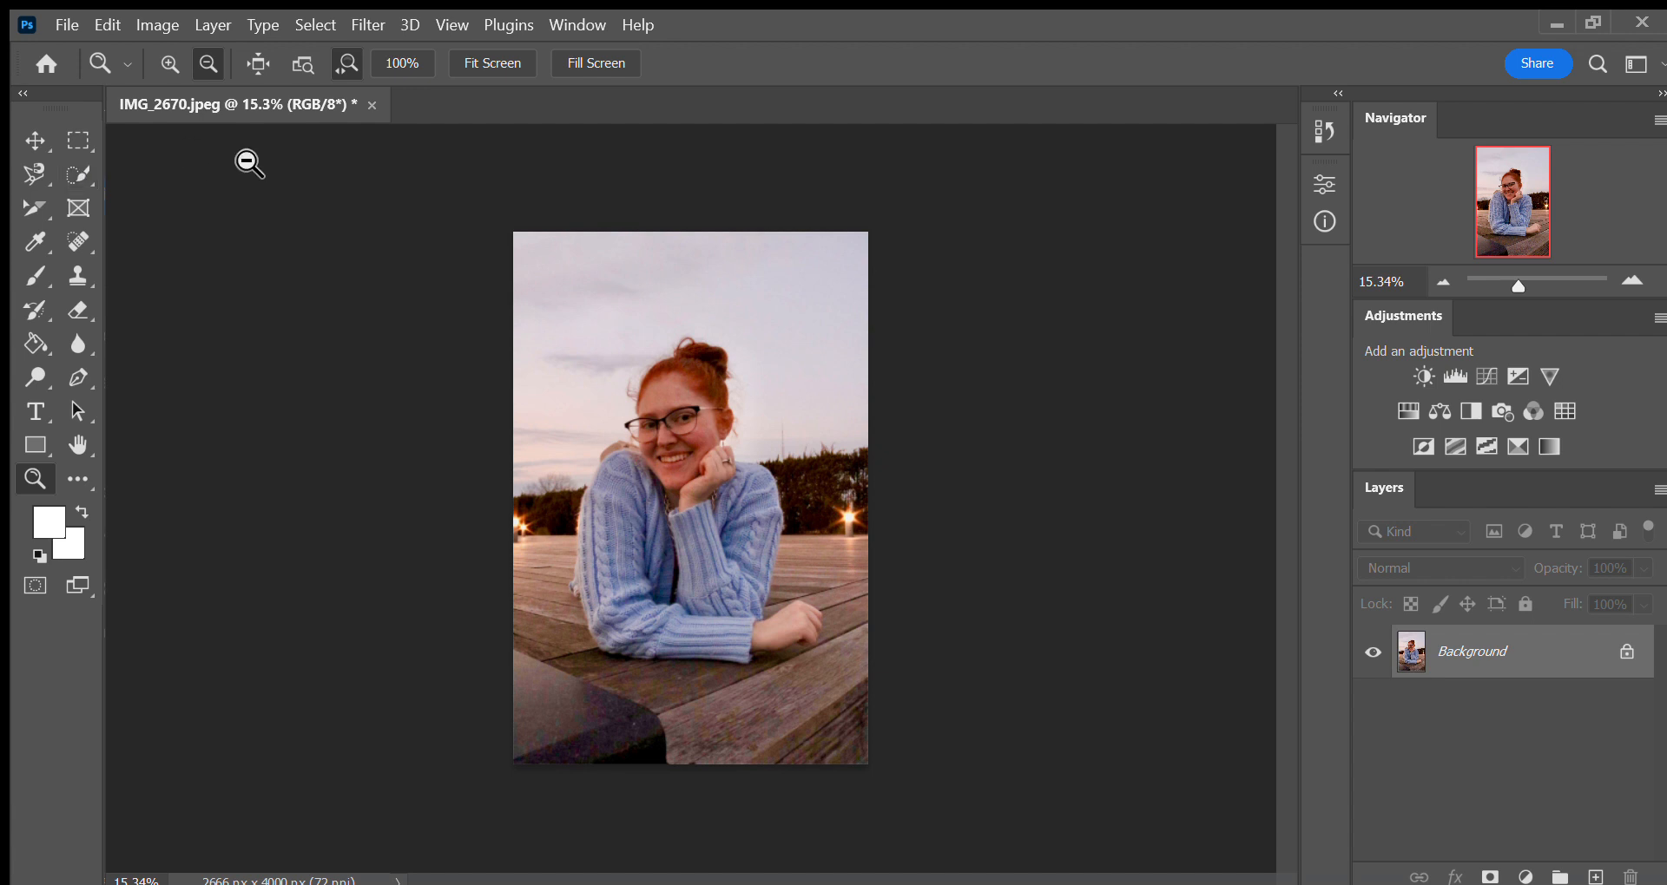
left_click(35, 141)
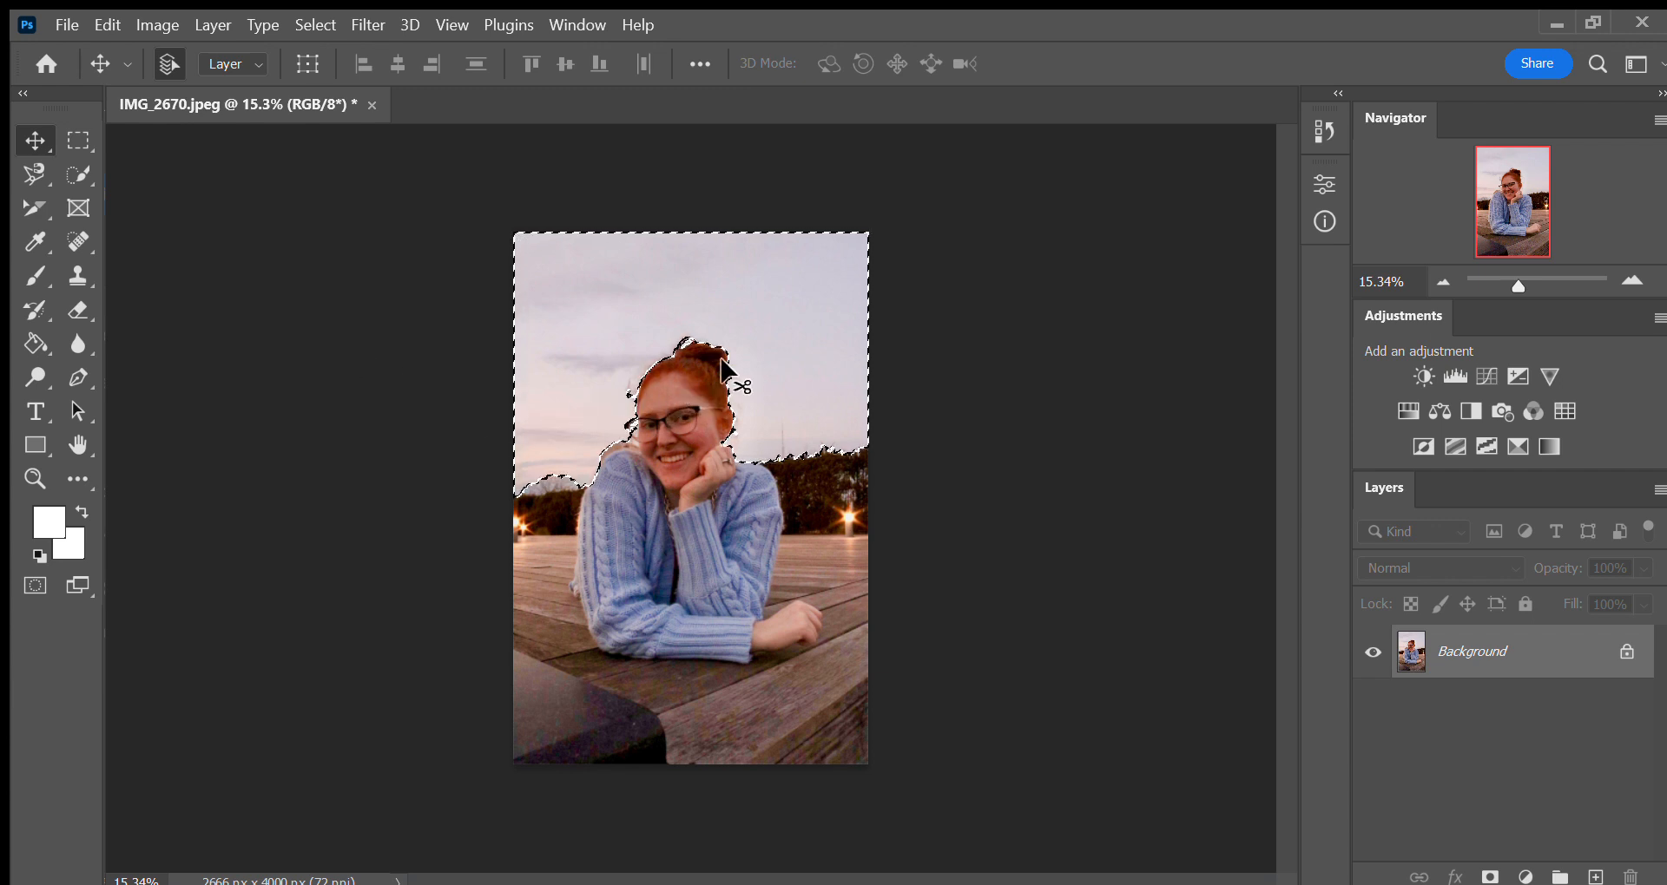
left_click(63, 174)
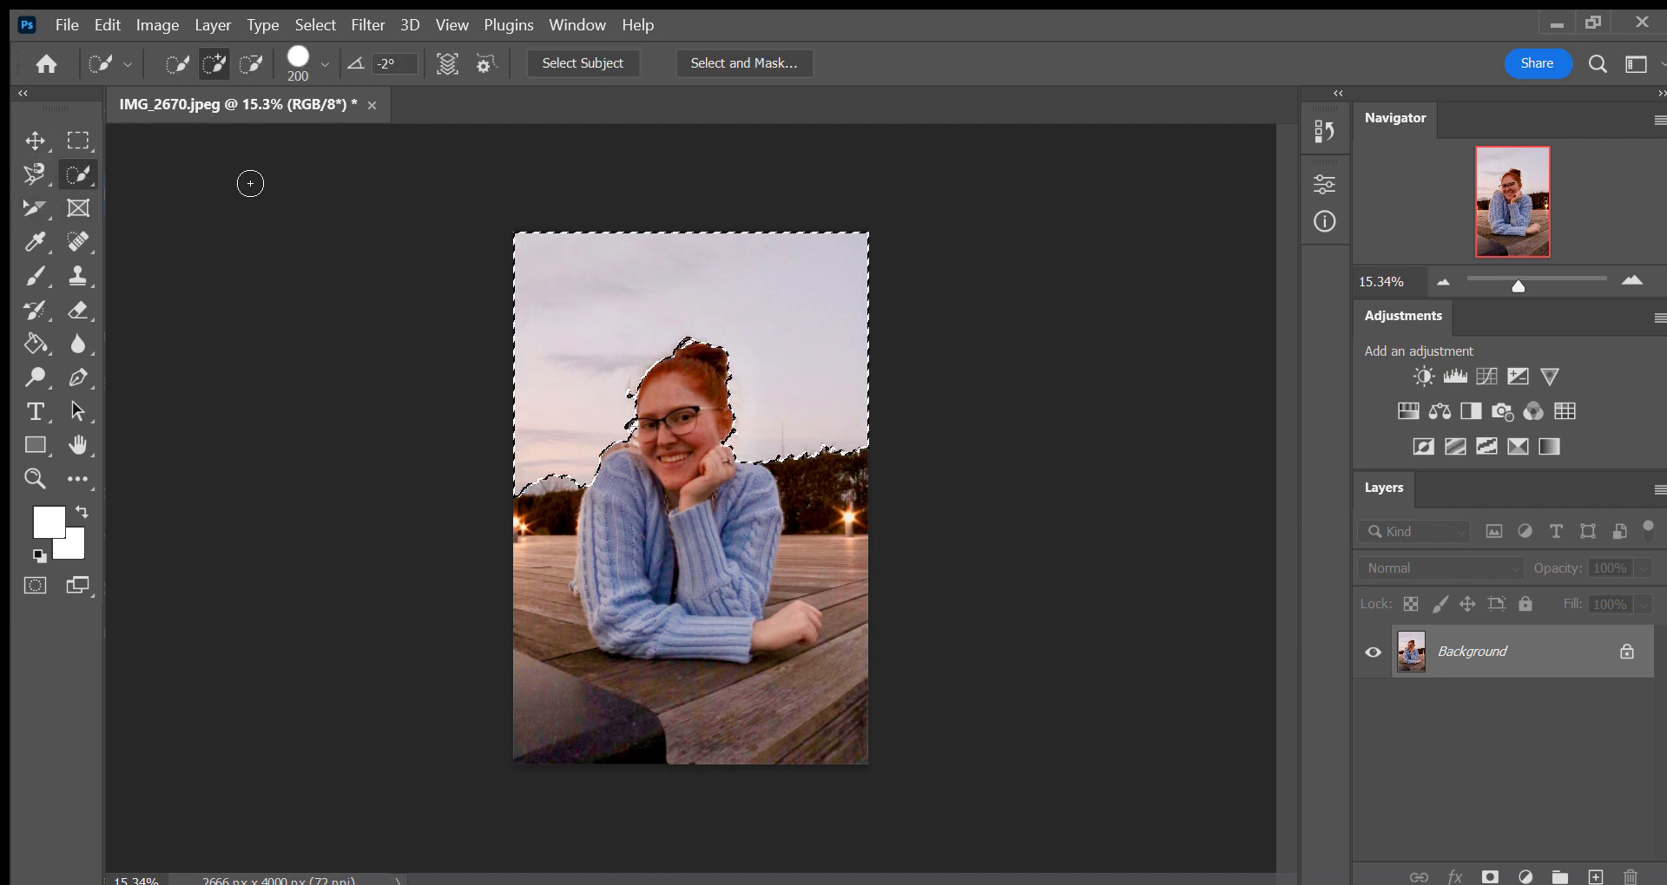
left_click(252, 64)
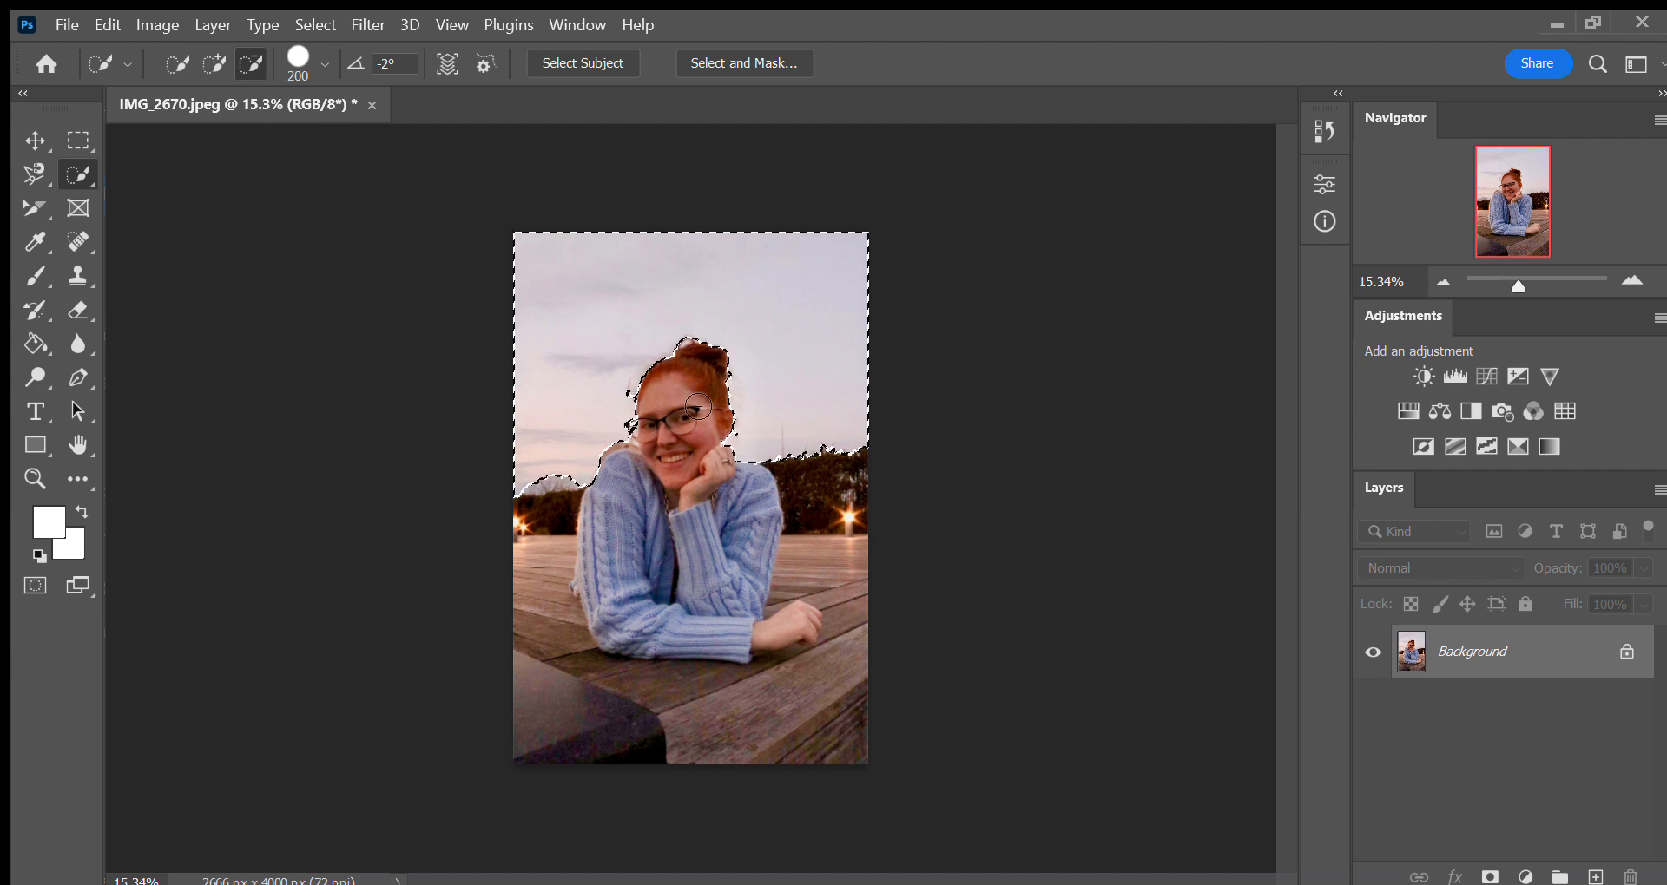
left_click(34, 141)
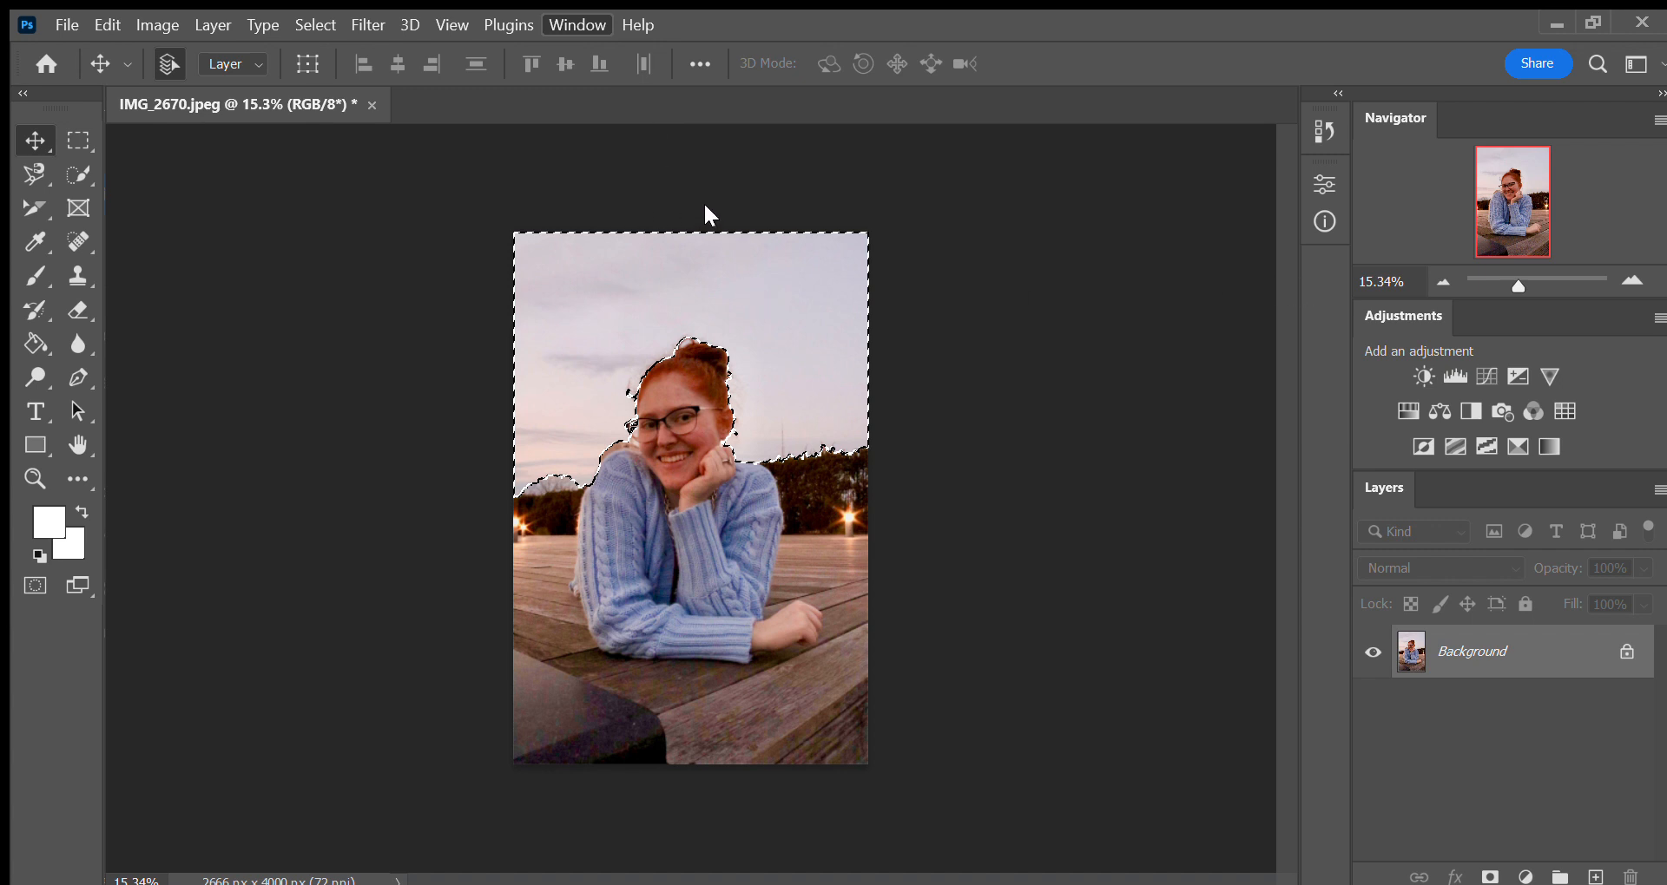
Add a clipped Hue/Saturation adjustment layer masked to the sky and tune its sliders for a warmer, slightly darker sunset tone.
key("ctrl+d")
left_click(1396, 408)
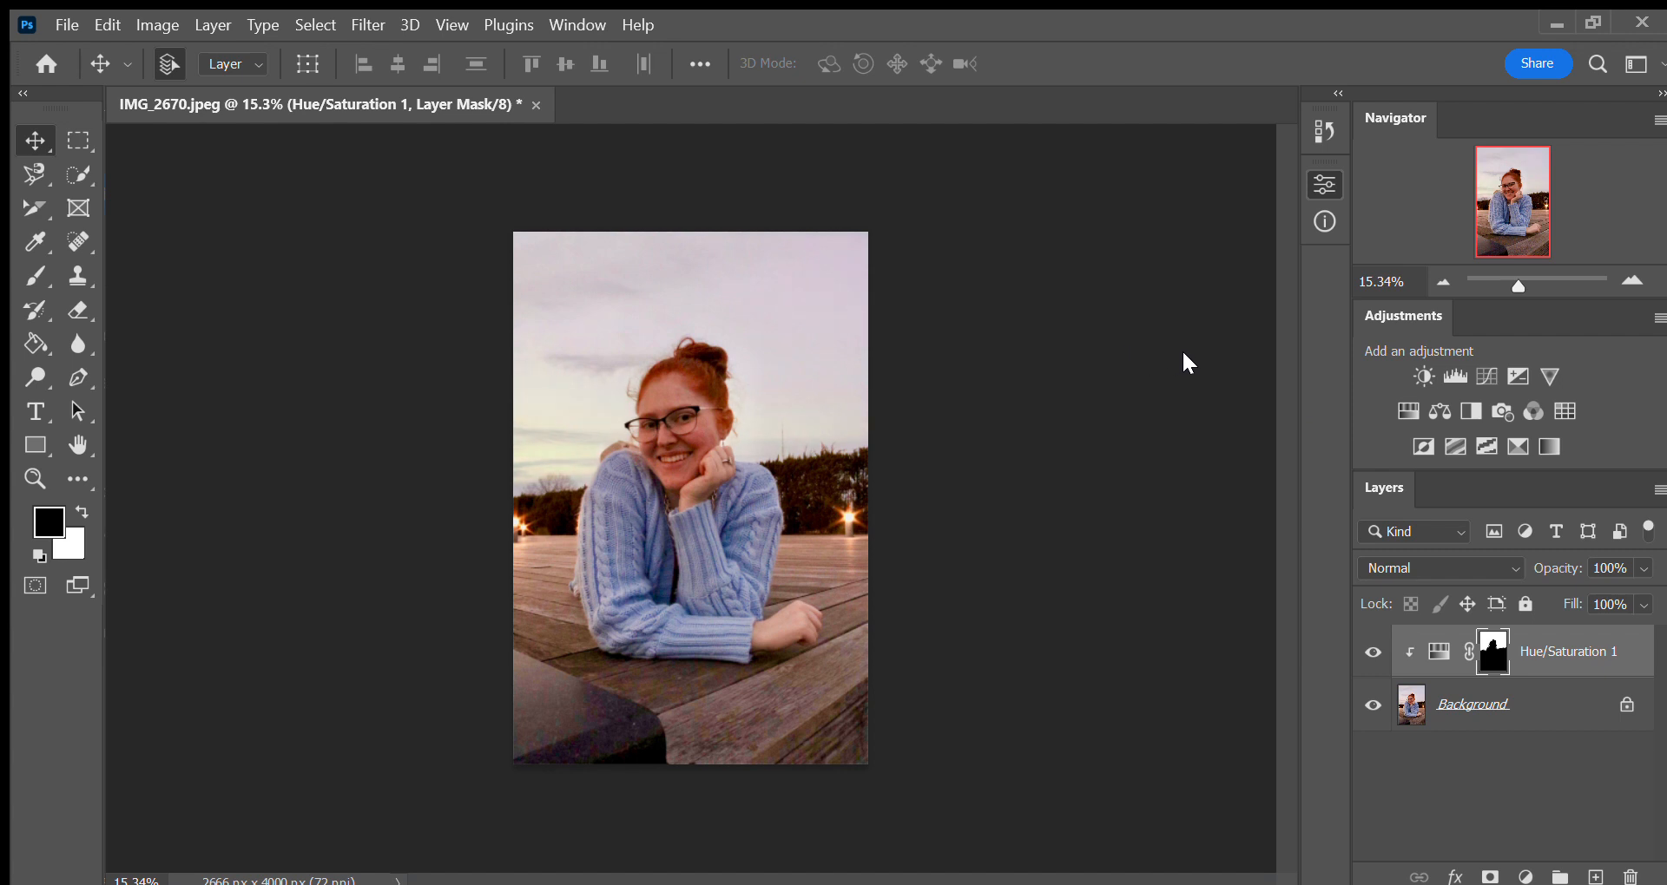
left_click_drag(1246, 354, 1089, 367)
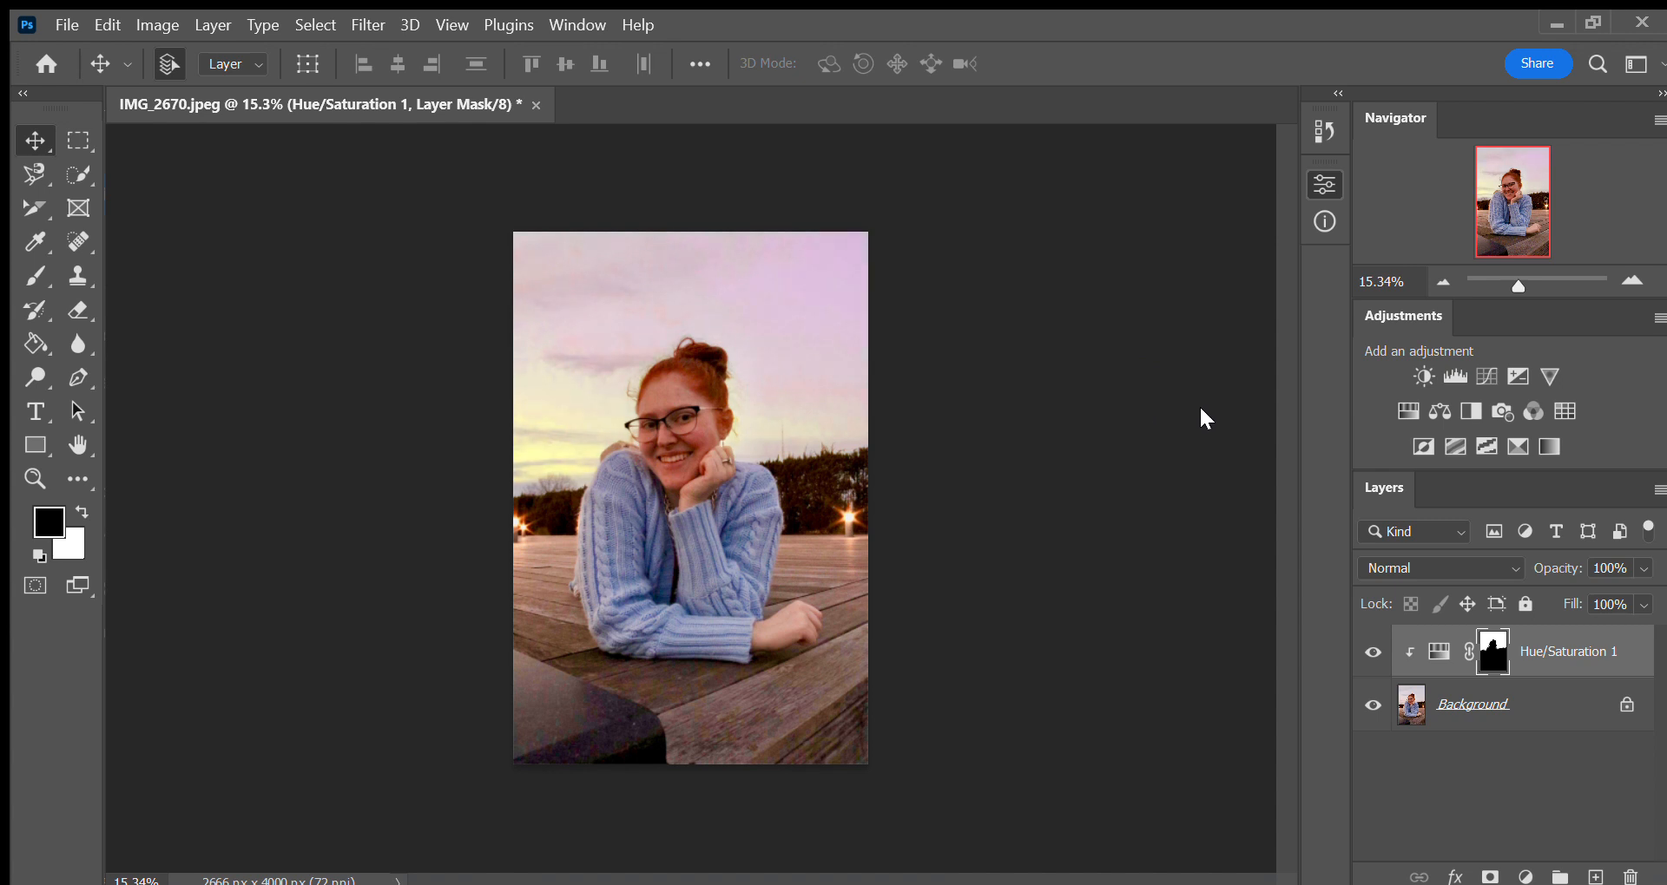
left_click_drag(1205, 409, 1257, 410)
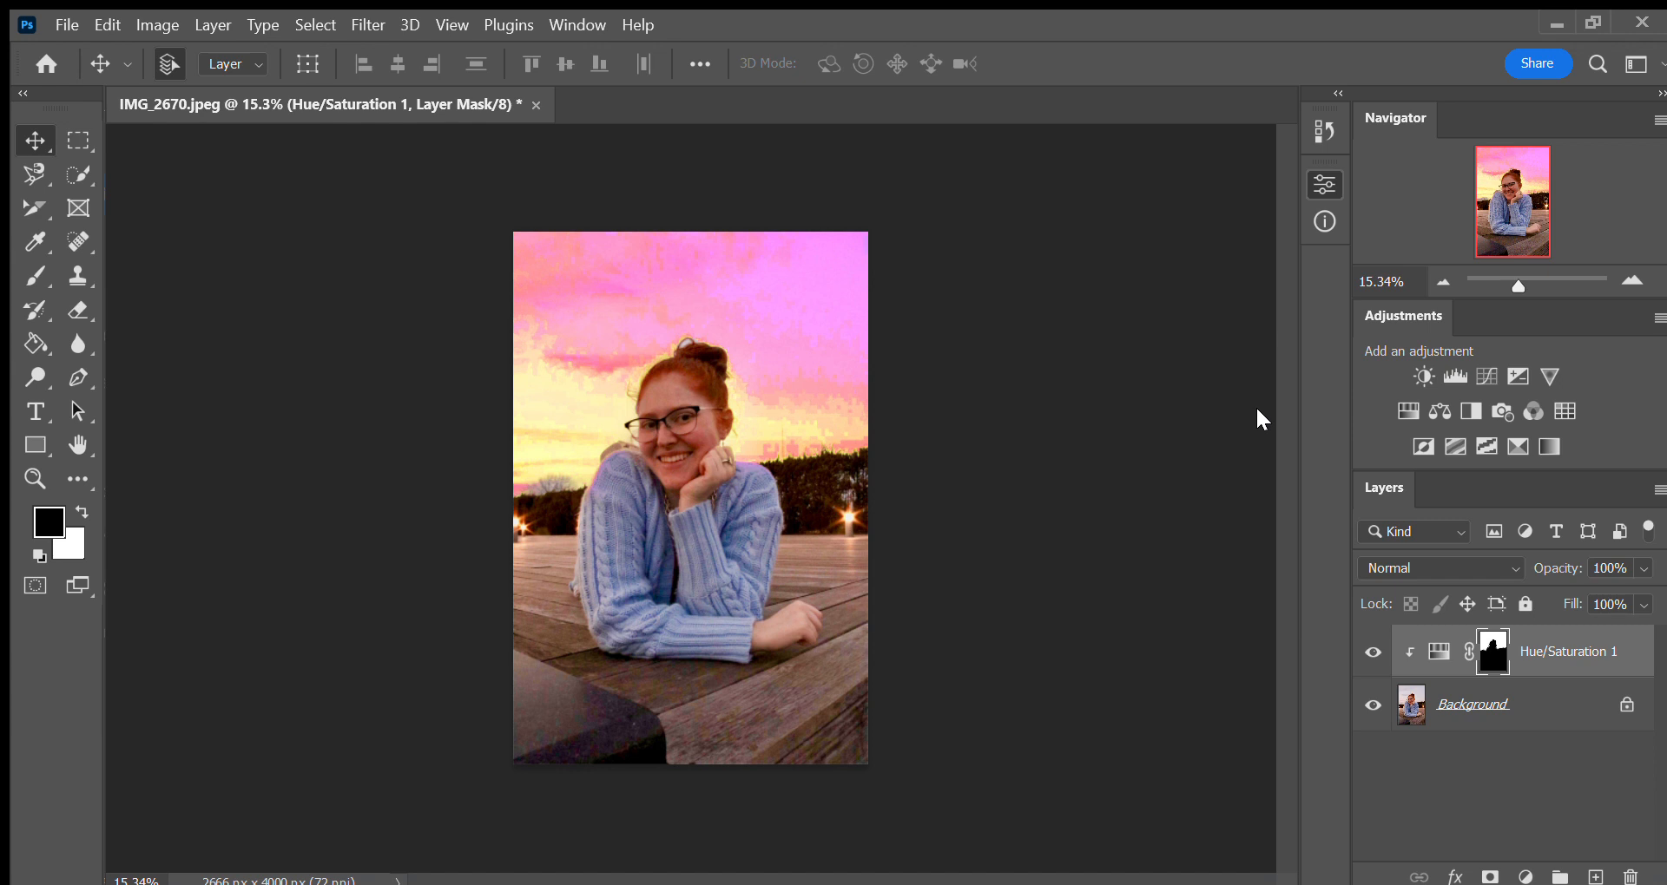
left_click_drag(1257, 410, 1180, 413)
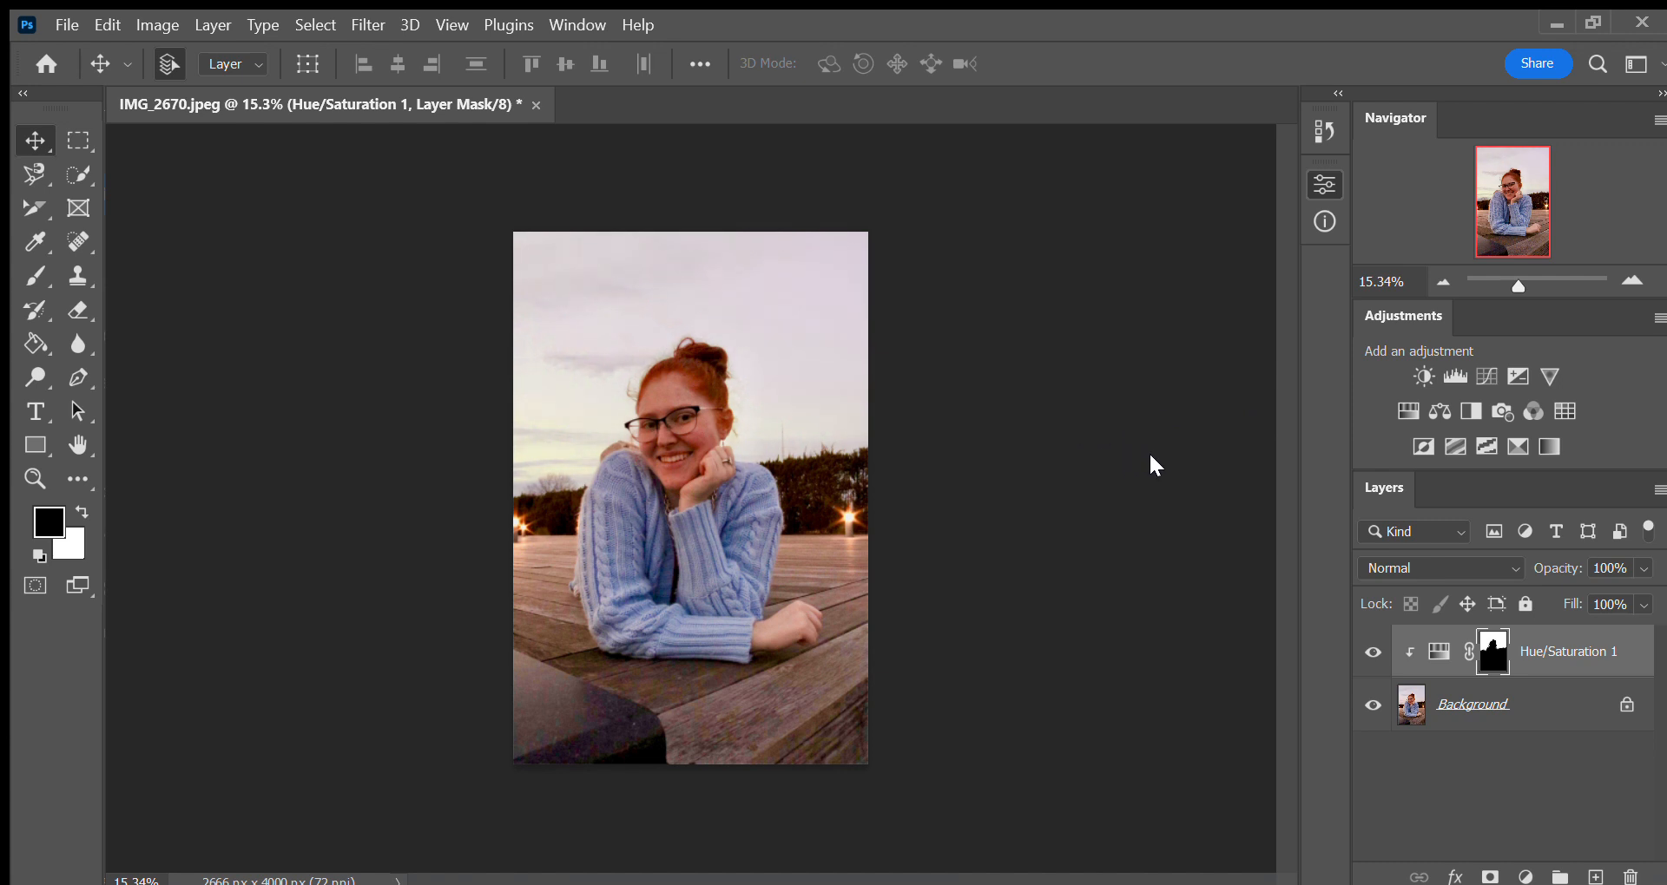
left_click_drag(1160, 455, 1123, 469)
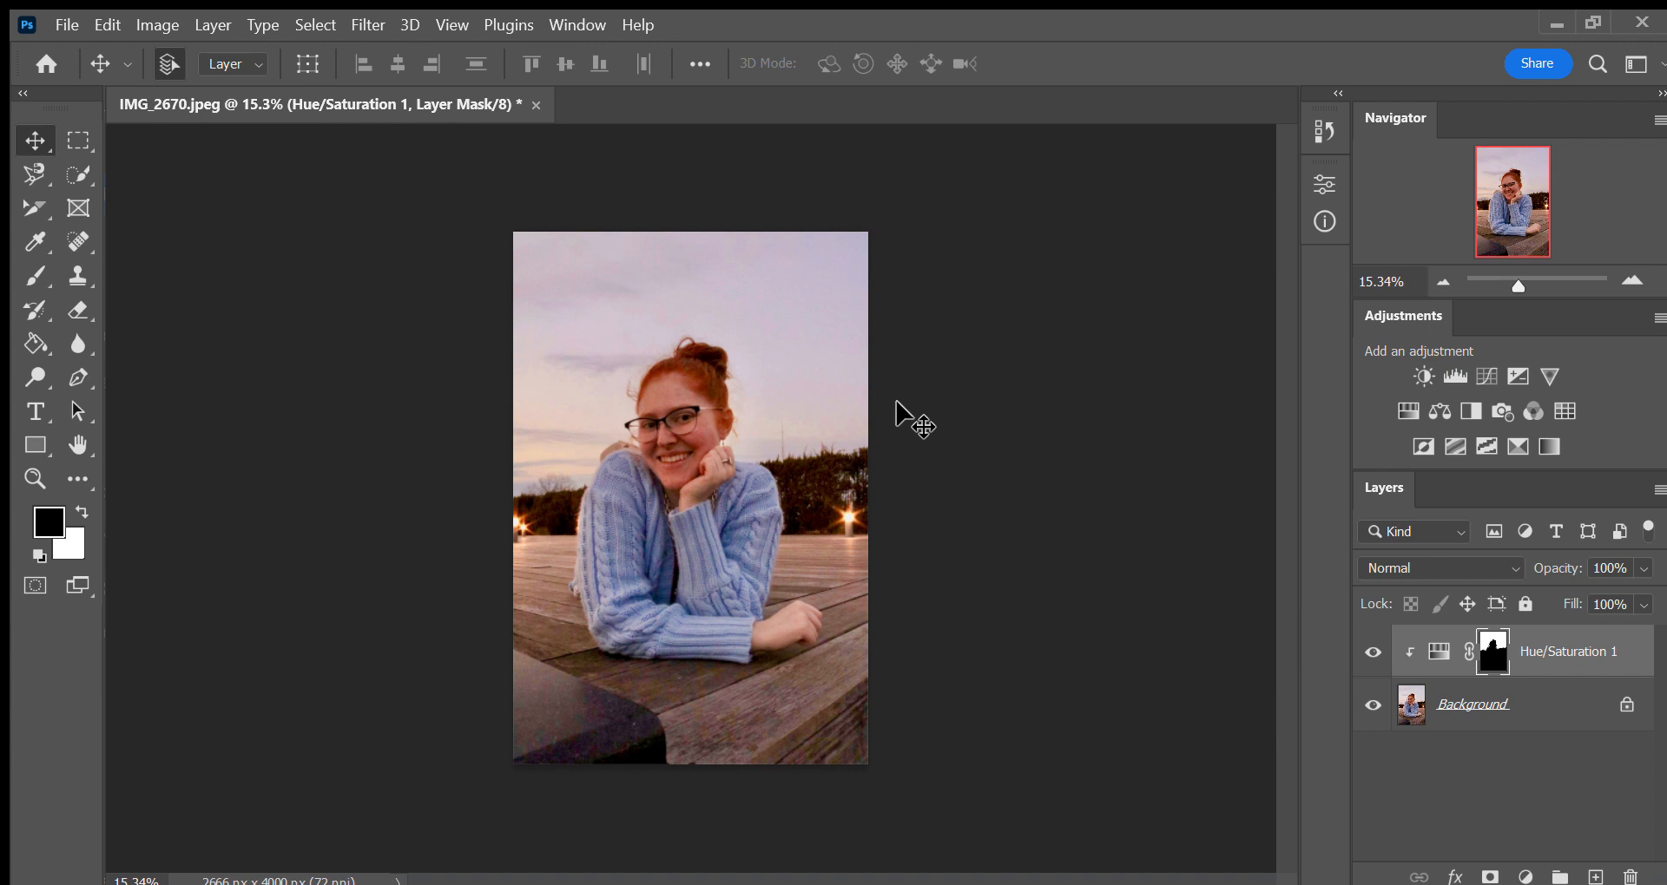
Add a clipped Brightness/Contrast adjustment layer directly above the Background layer and raise its brightness slightly for the whole photo.
left_click(1430, 709)
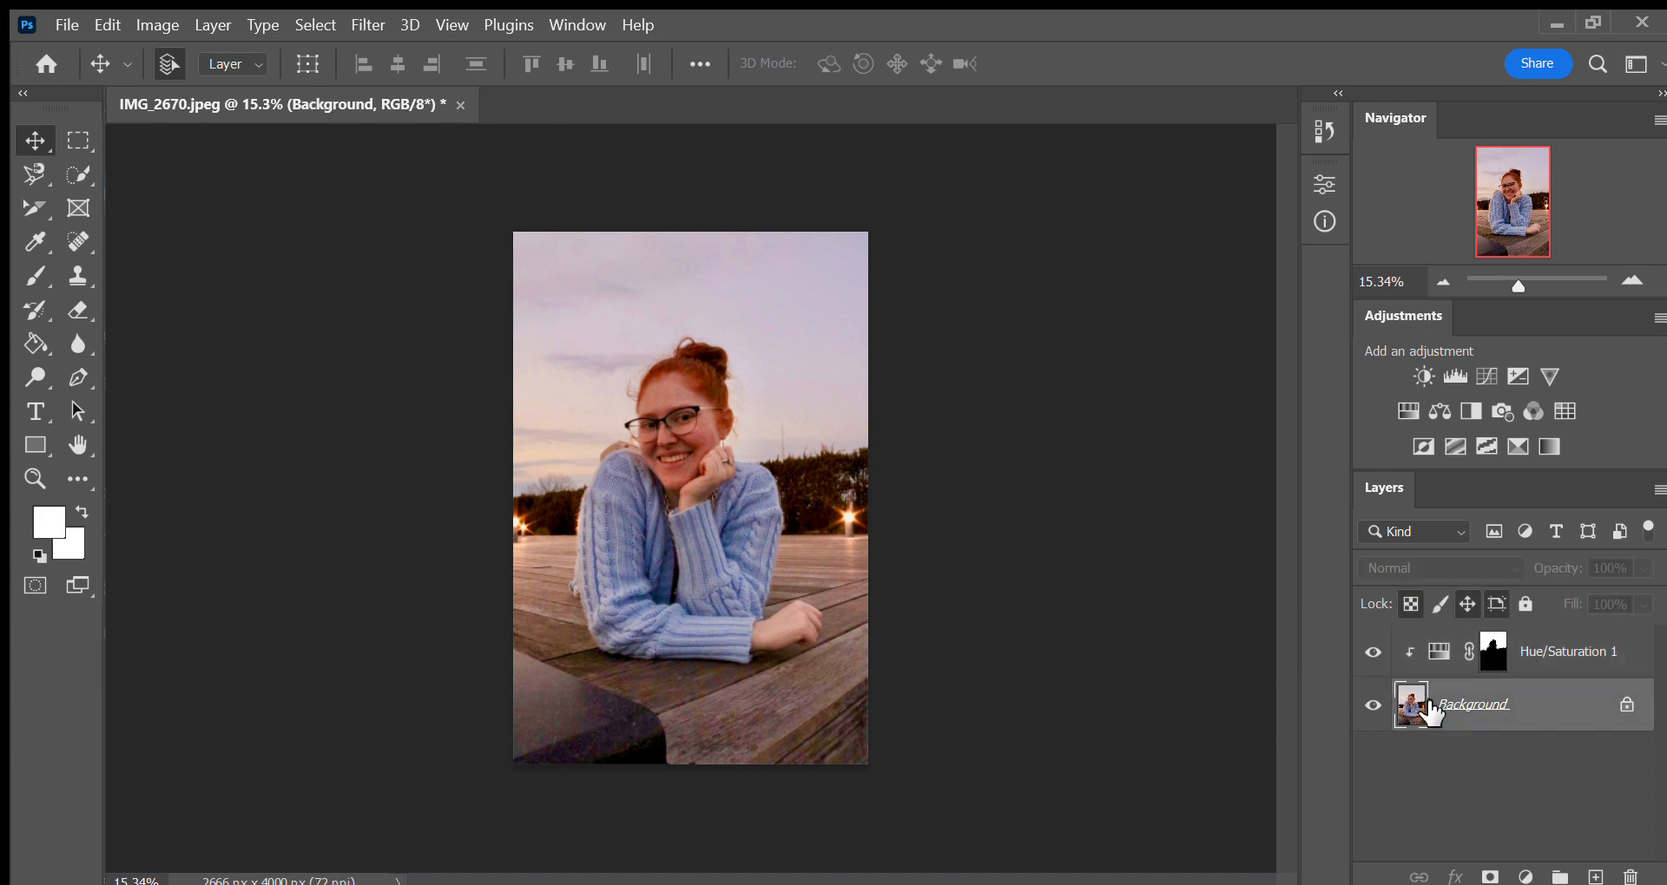
left_click(1422, 375)
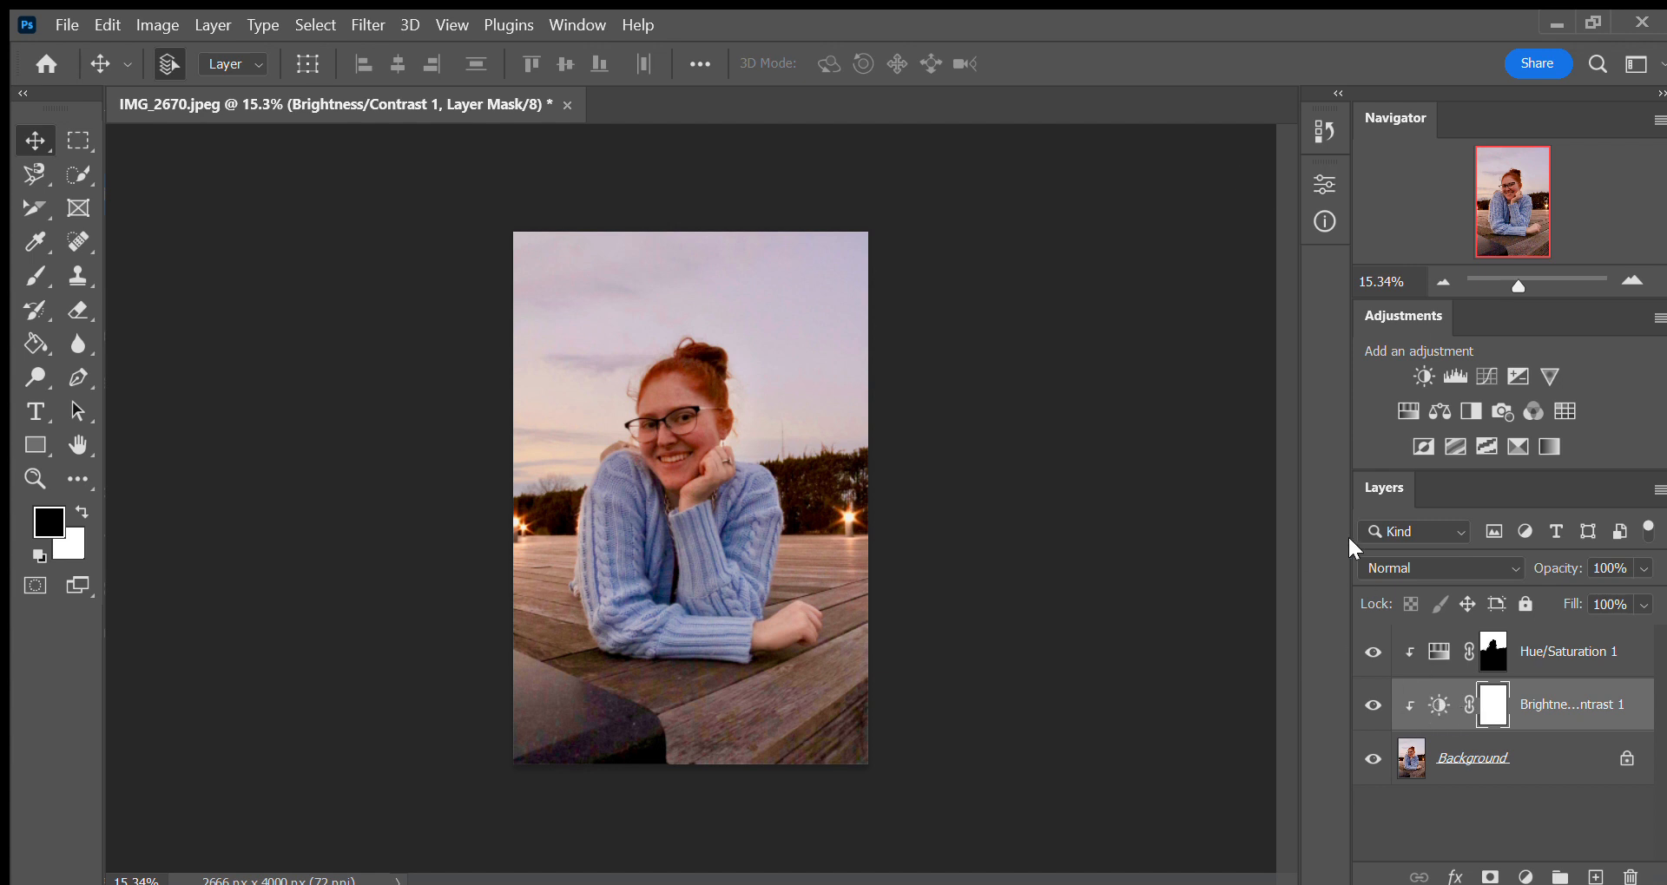
left_click(1411, 366)
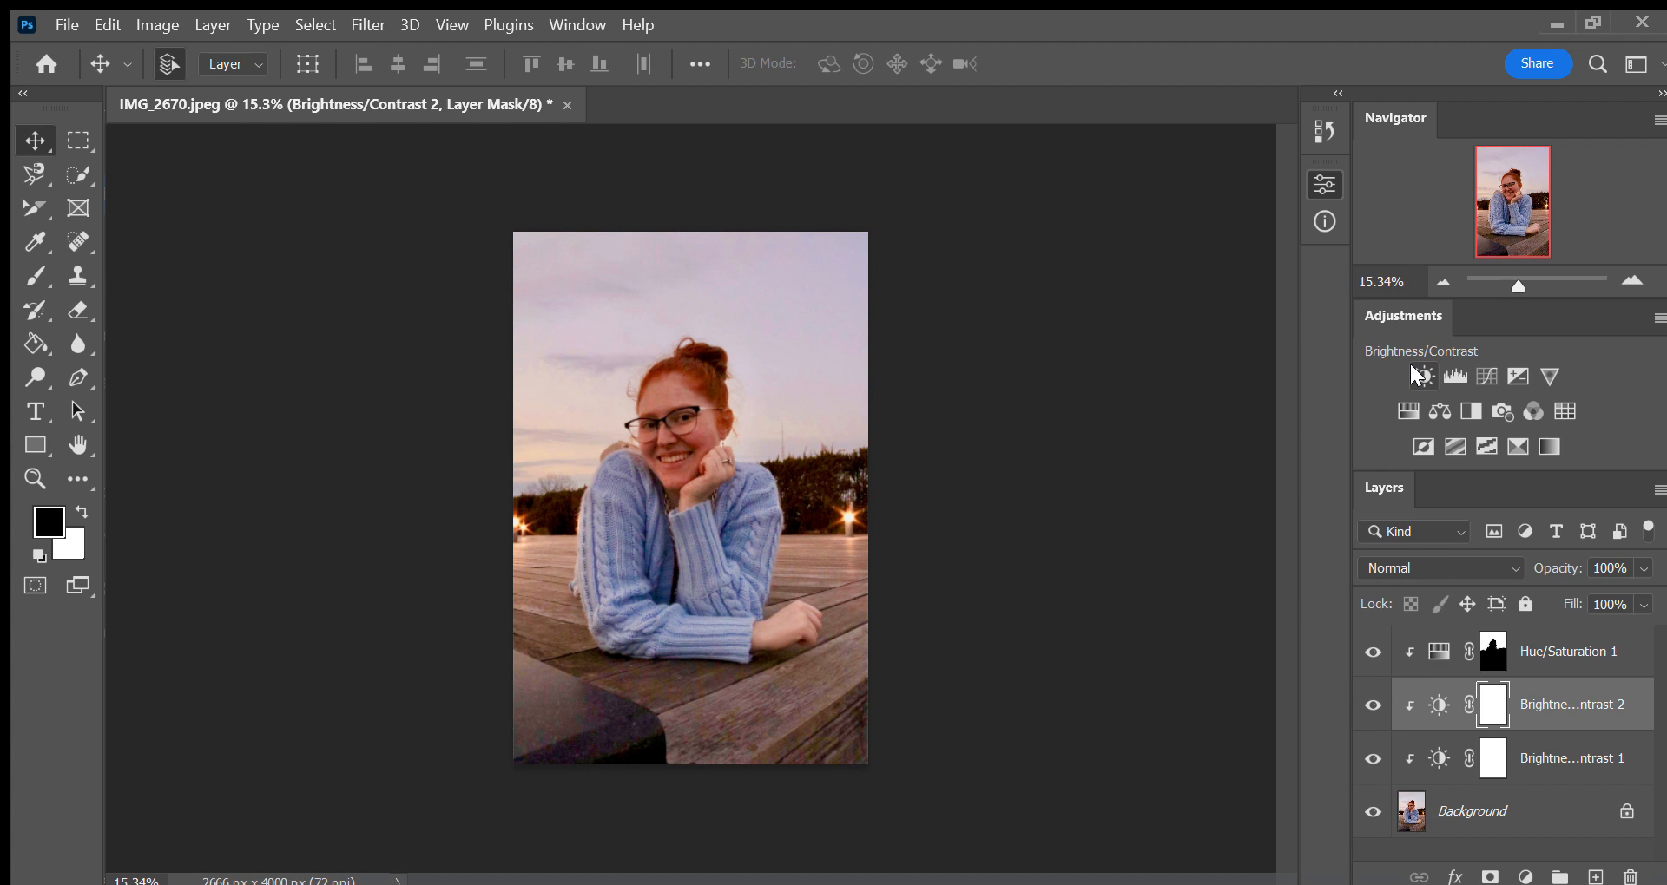
key("ctrl+z")
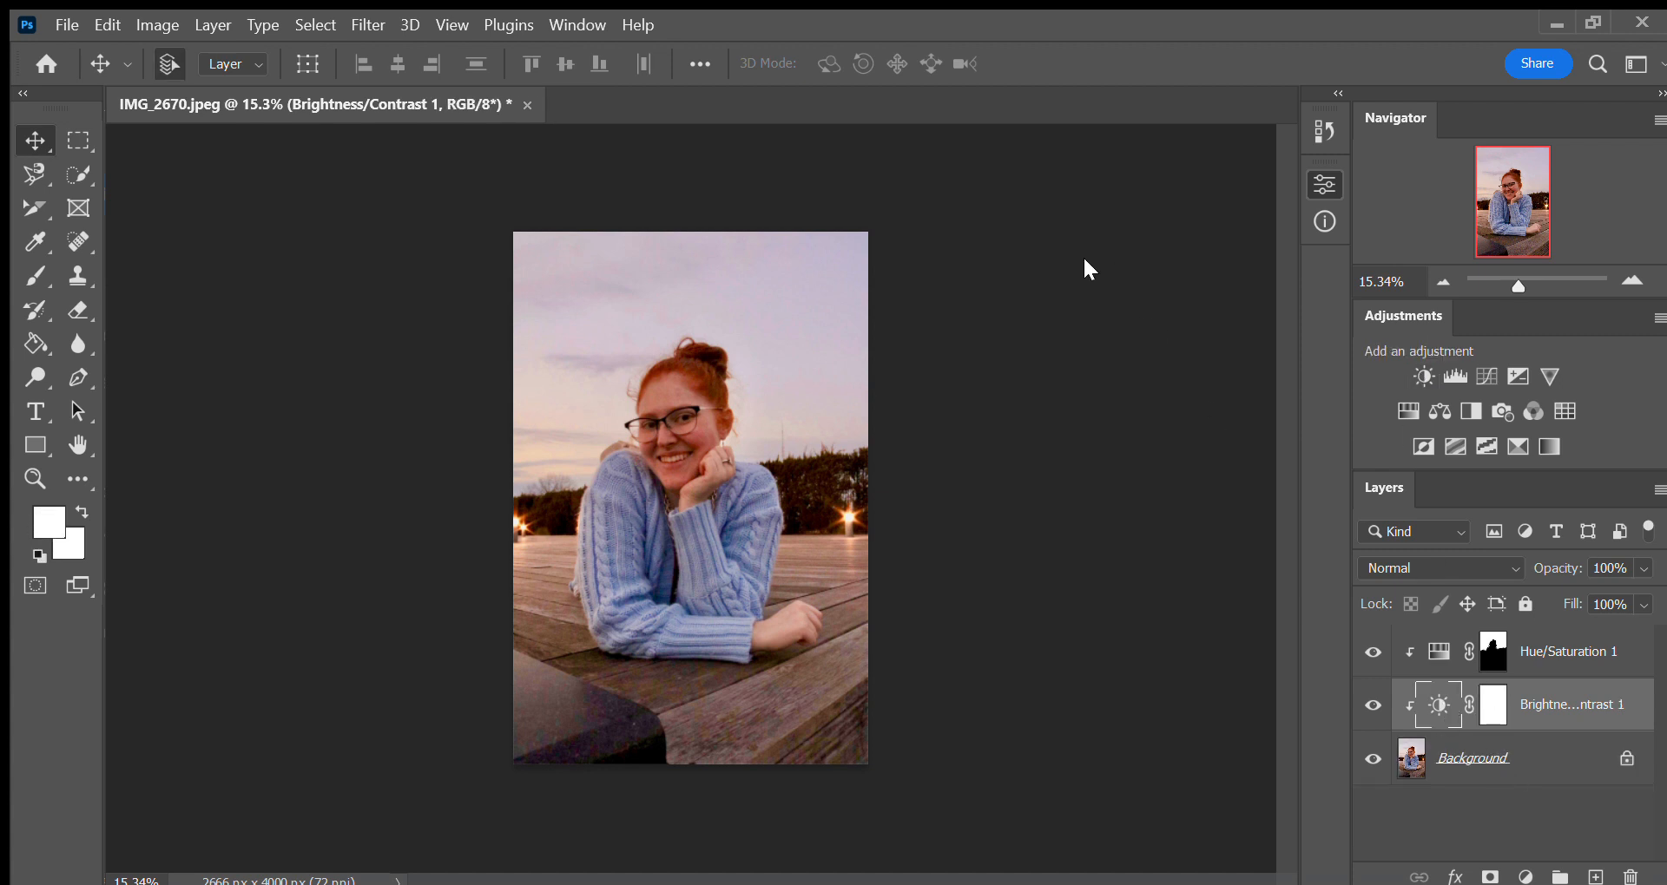
mouse_move(1127, 321)
left_mouse_down()
mouse_move(1263, 314)
mouse_move(1133, 314)
mouse_move(1170, 317)
mouse_move(1147, 314)
left_mouse_up()
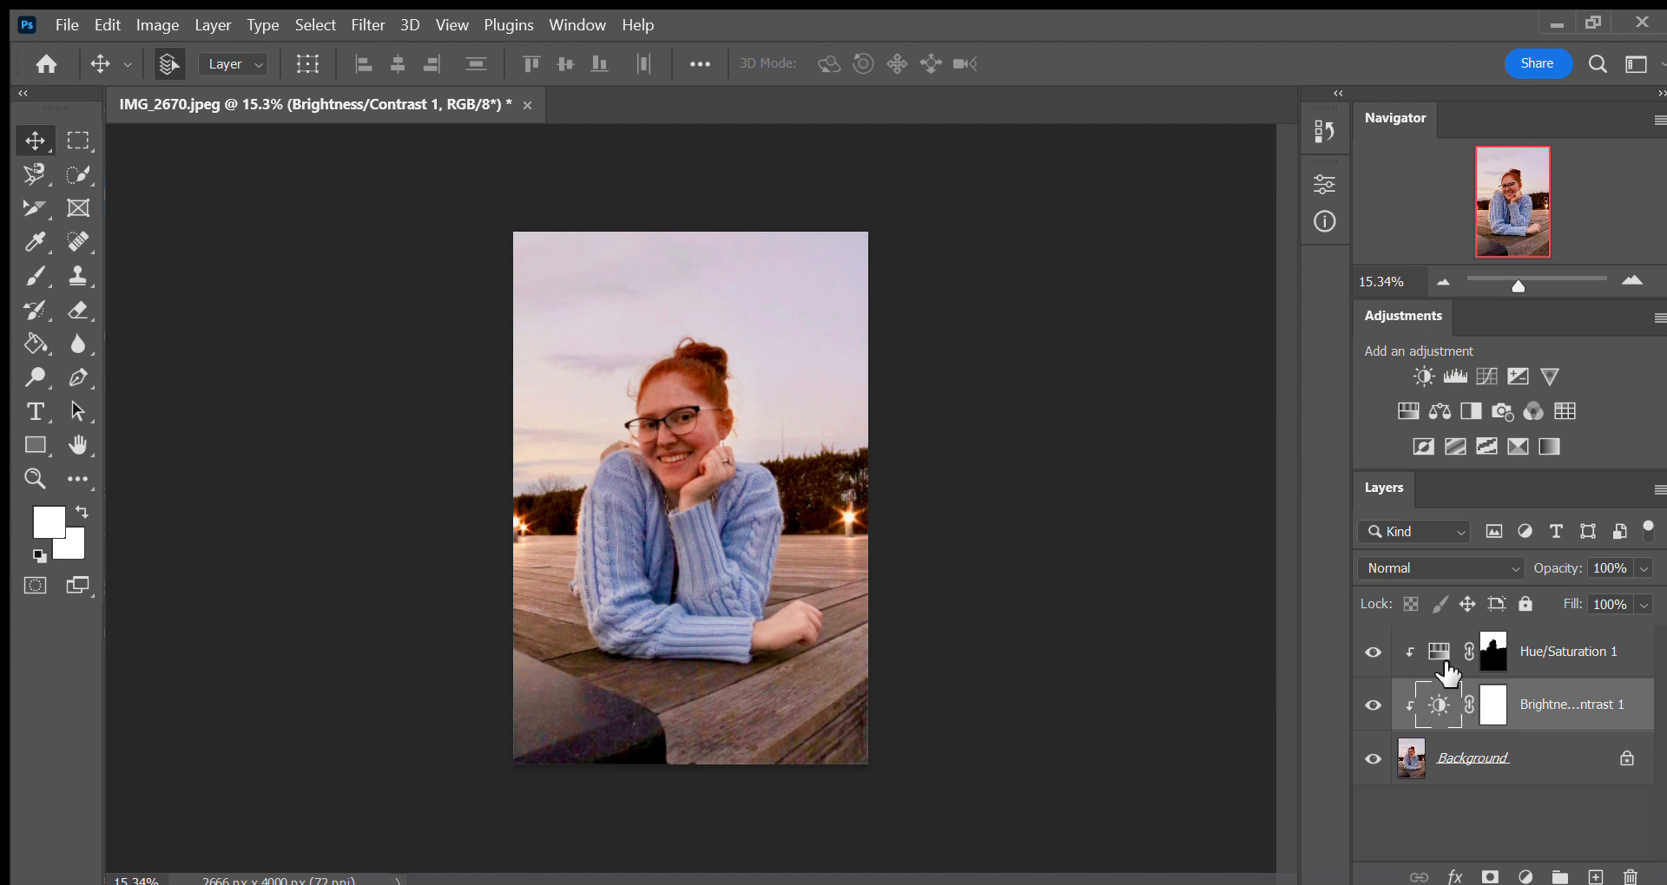
left_click(1420, 772)
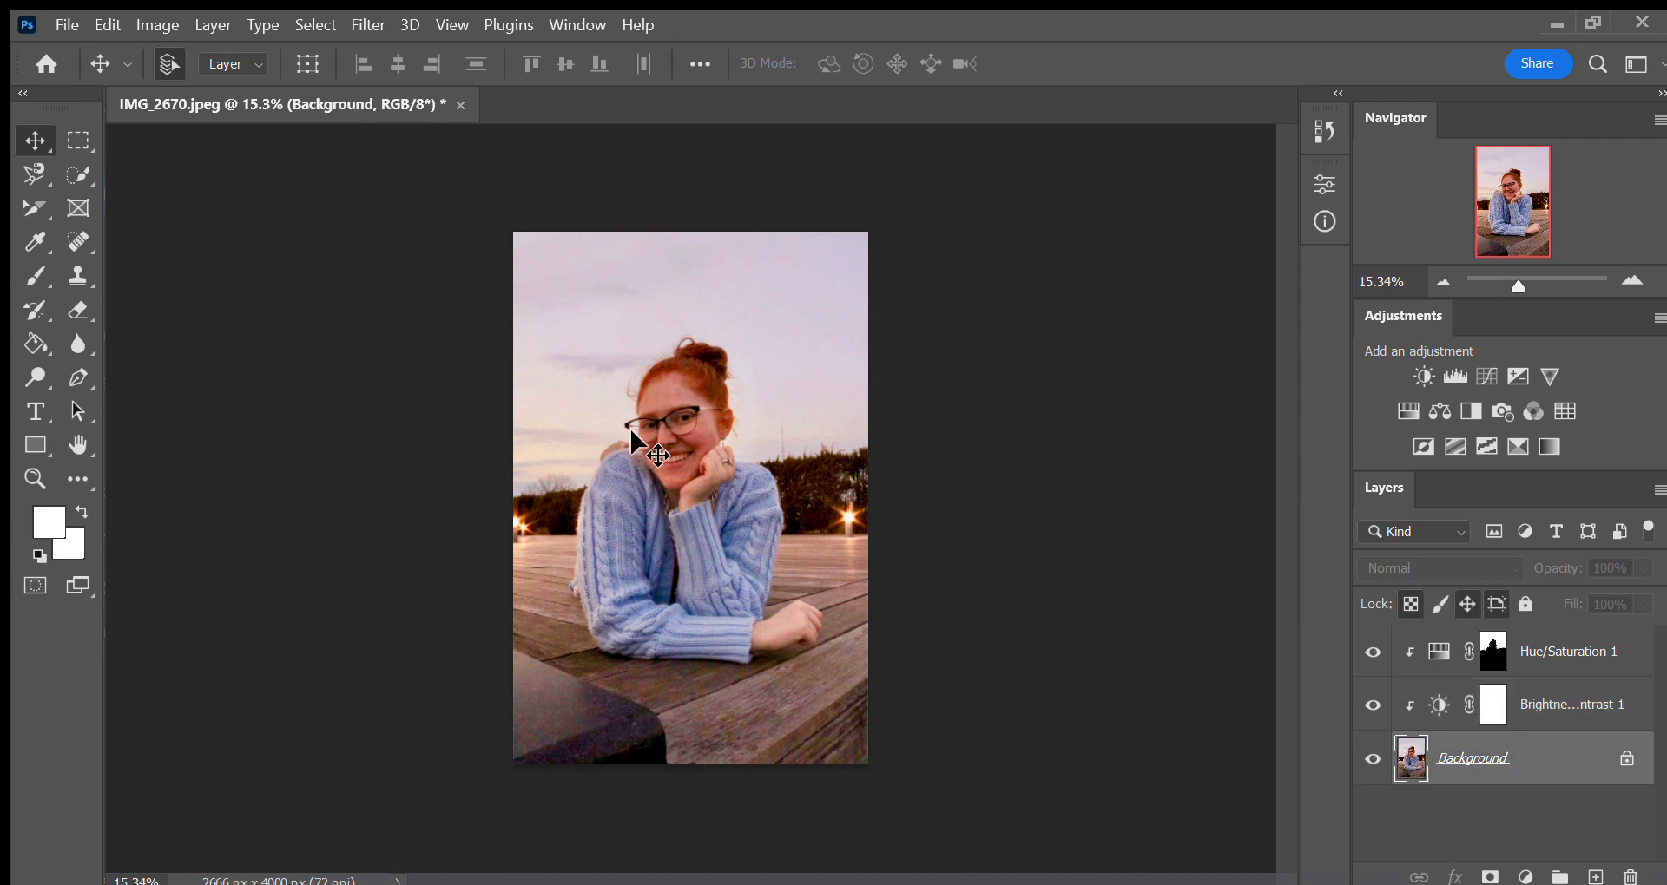
left_click(1491, 651)
left_click(1440, 655)
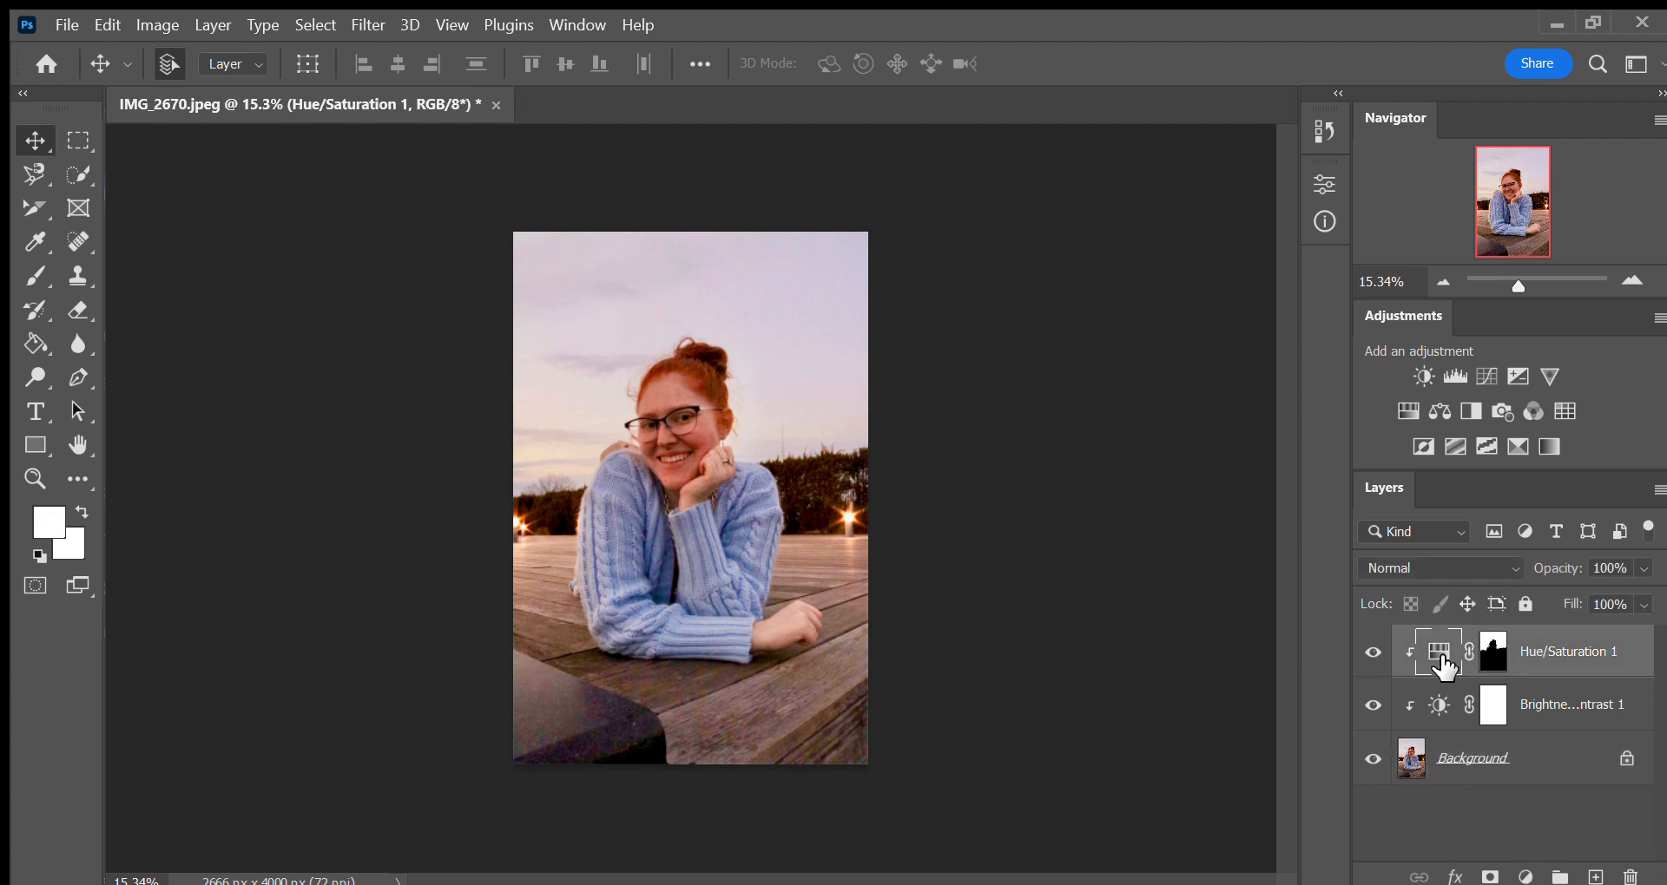
left_click(1422, 375)
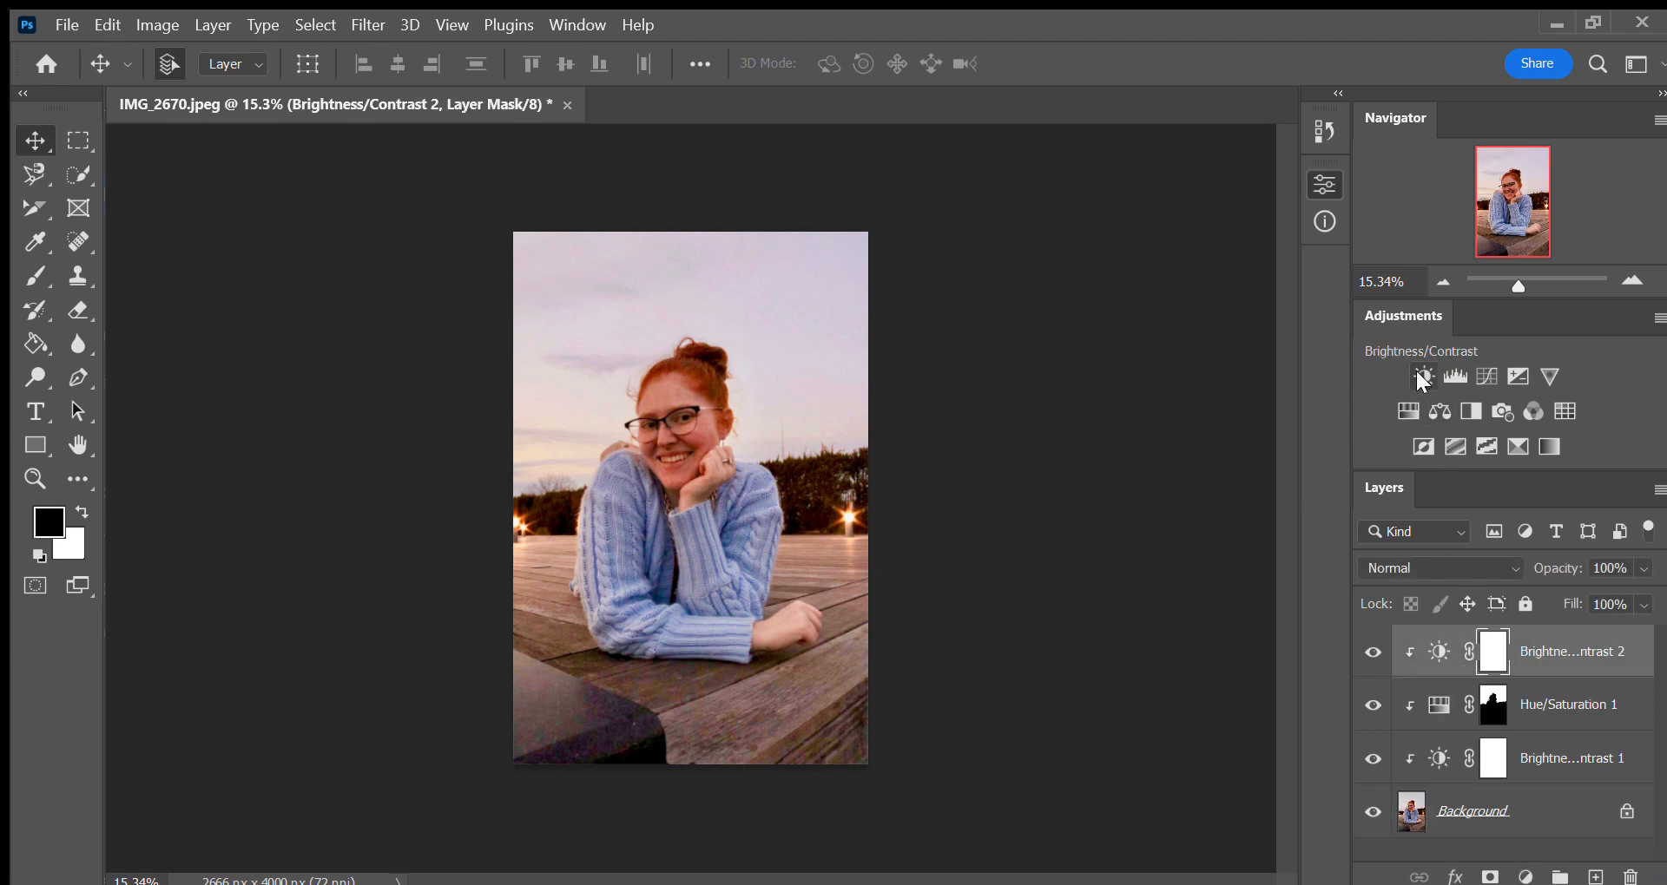
key("ctrl+z")
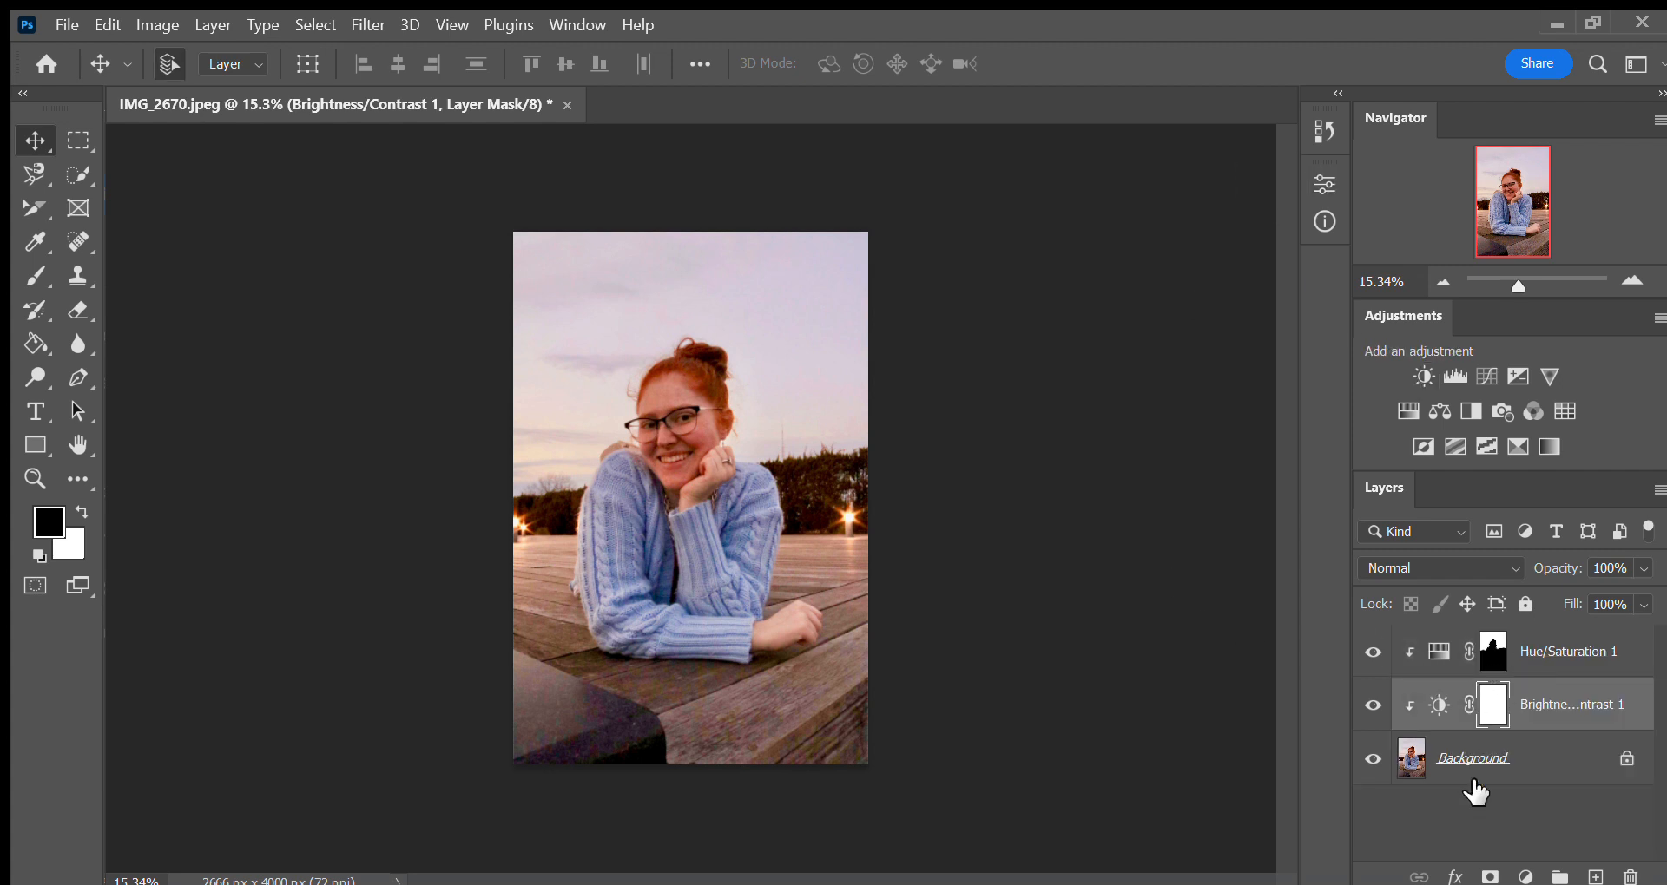
Load the sky as a selection with the Background layer active and hide the Brightness/Contrast 1 layer.
left_click(1430, 769)
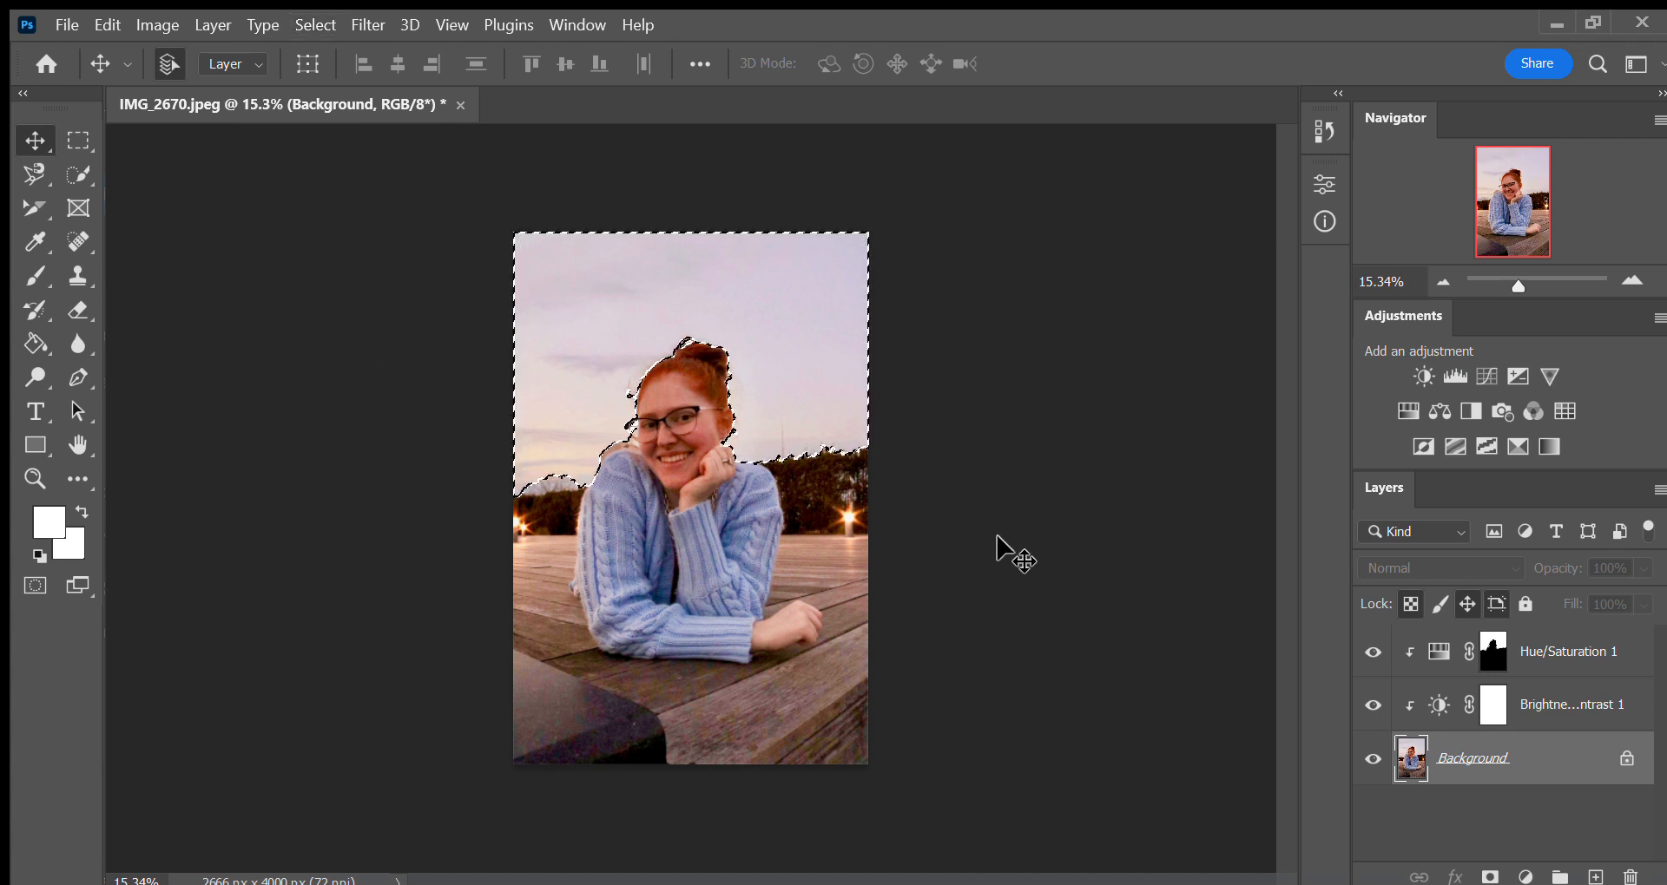
left_click(1373, 705)
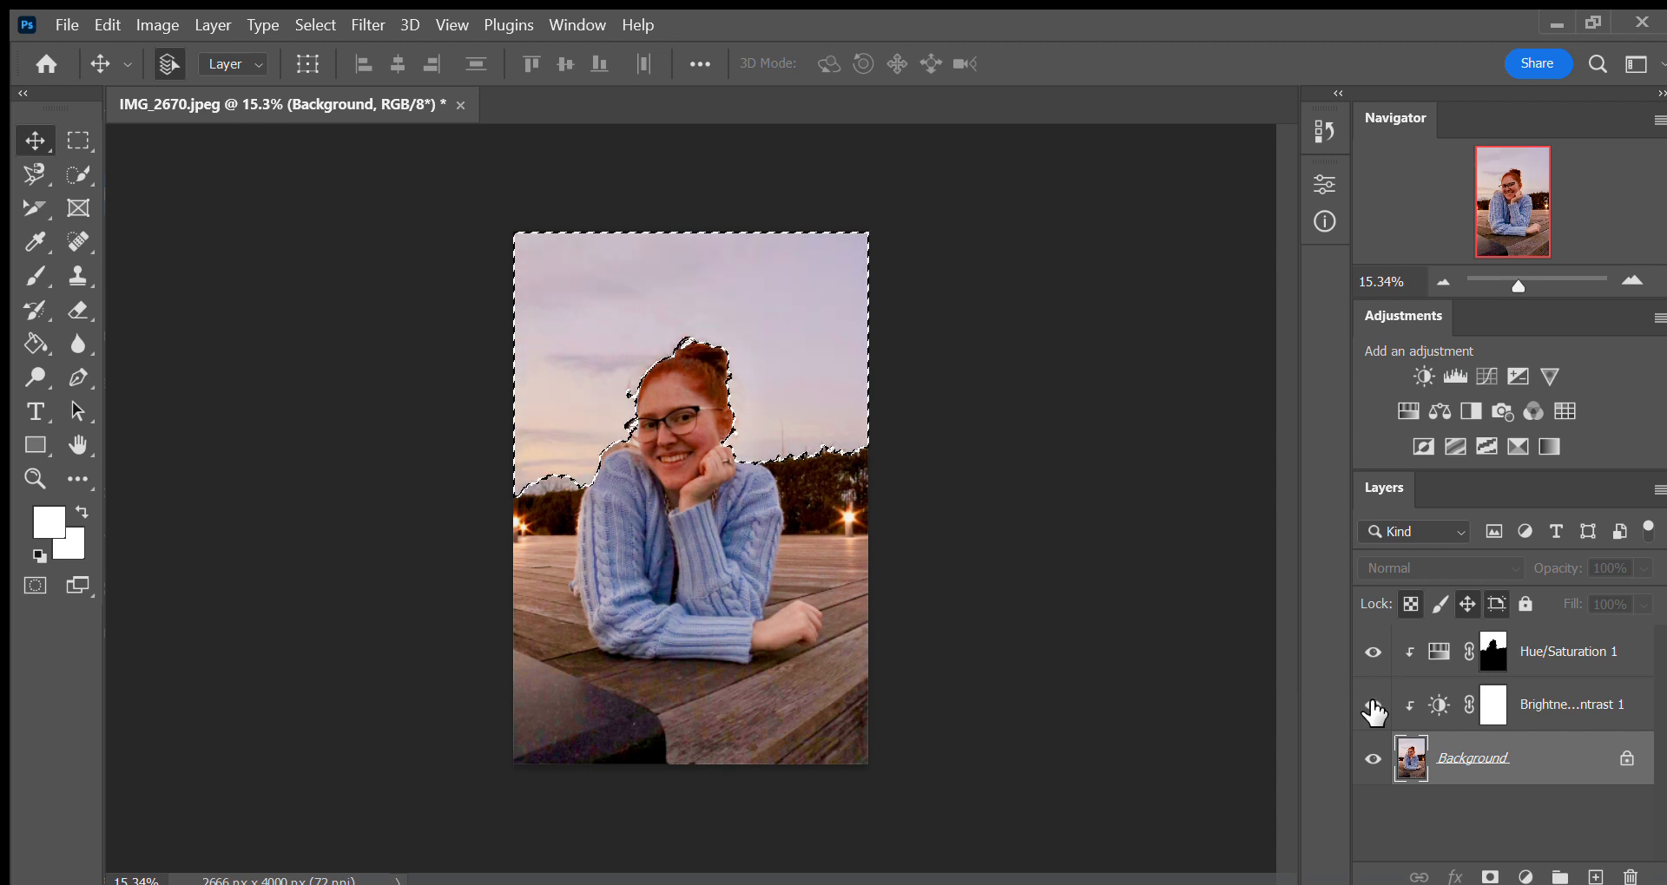
left_click(1372, 705)
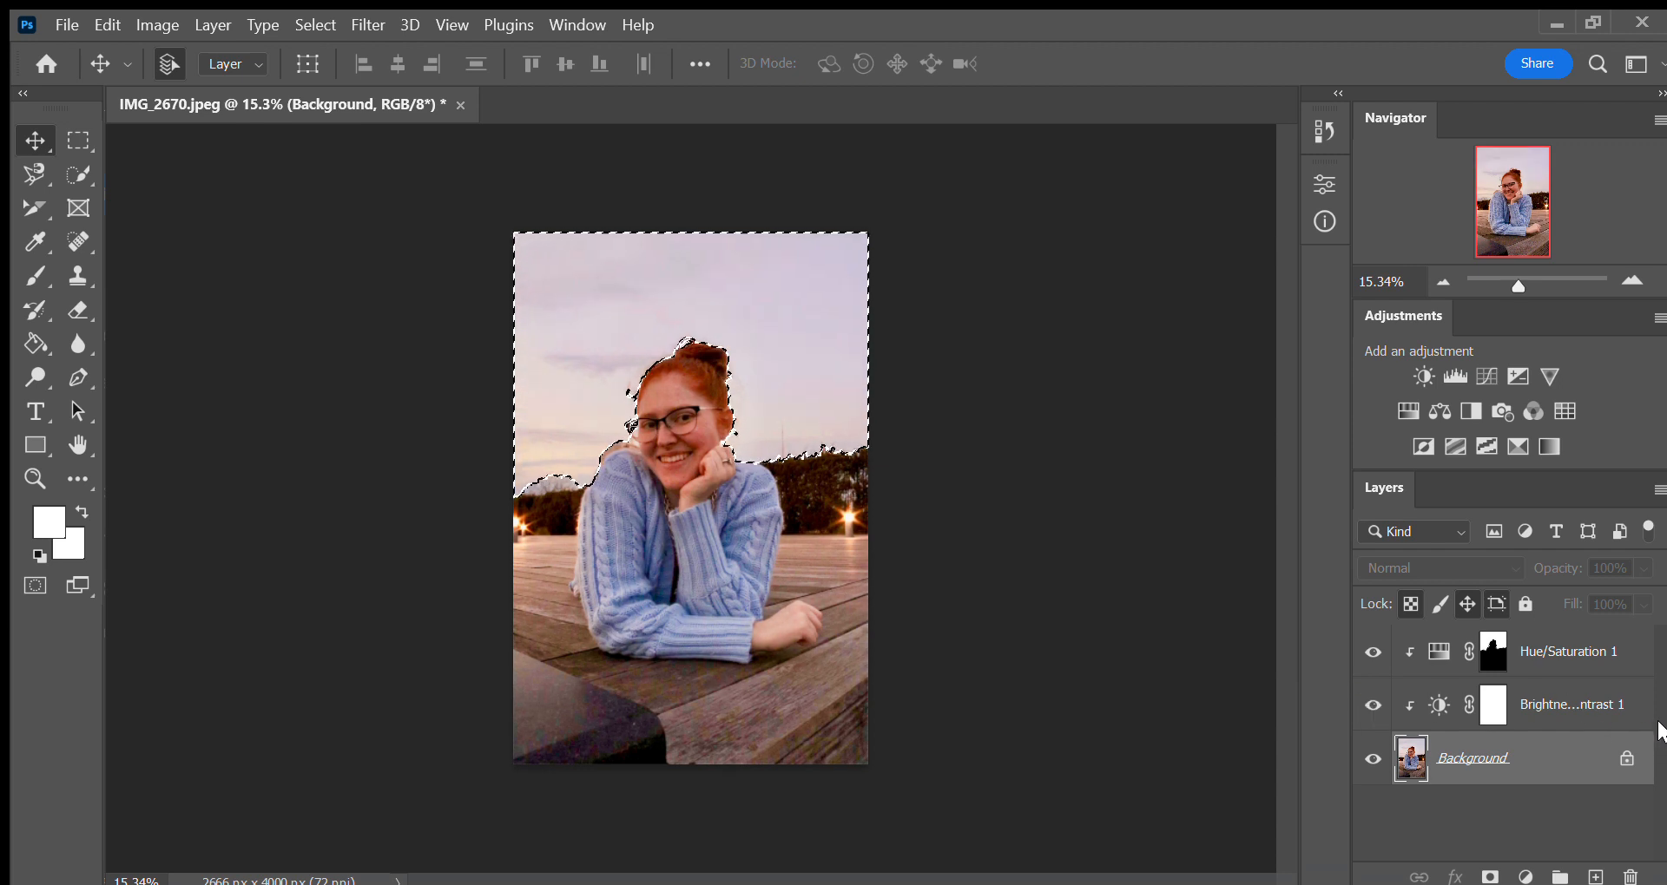
left_click(1373, 705)
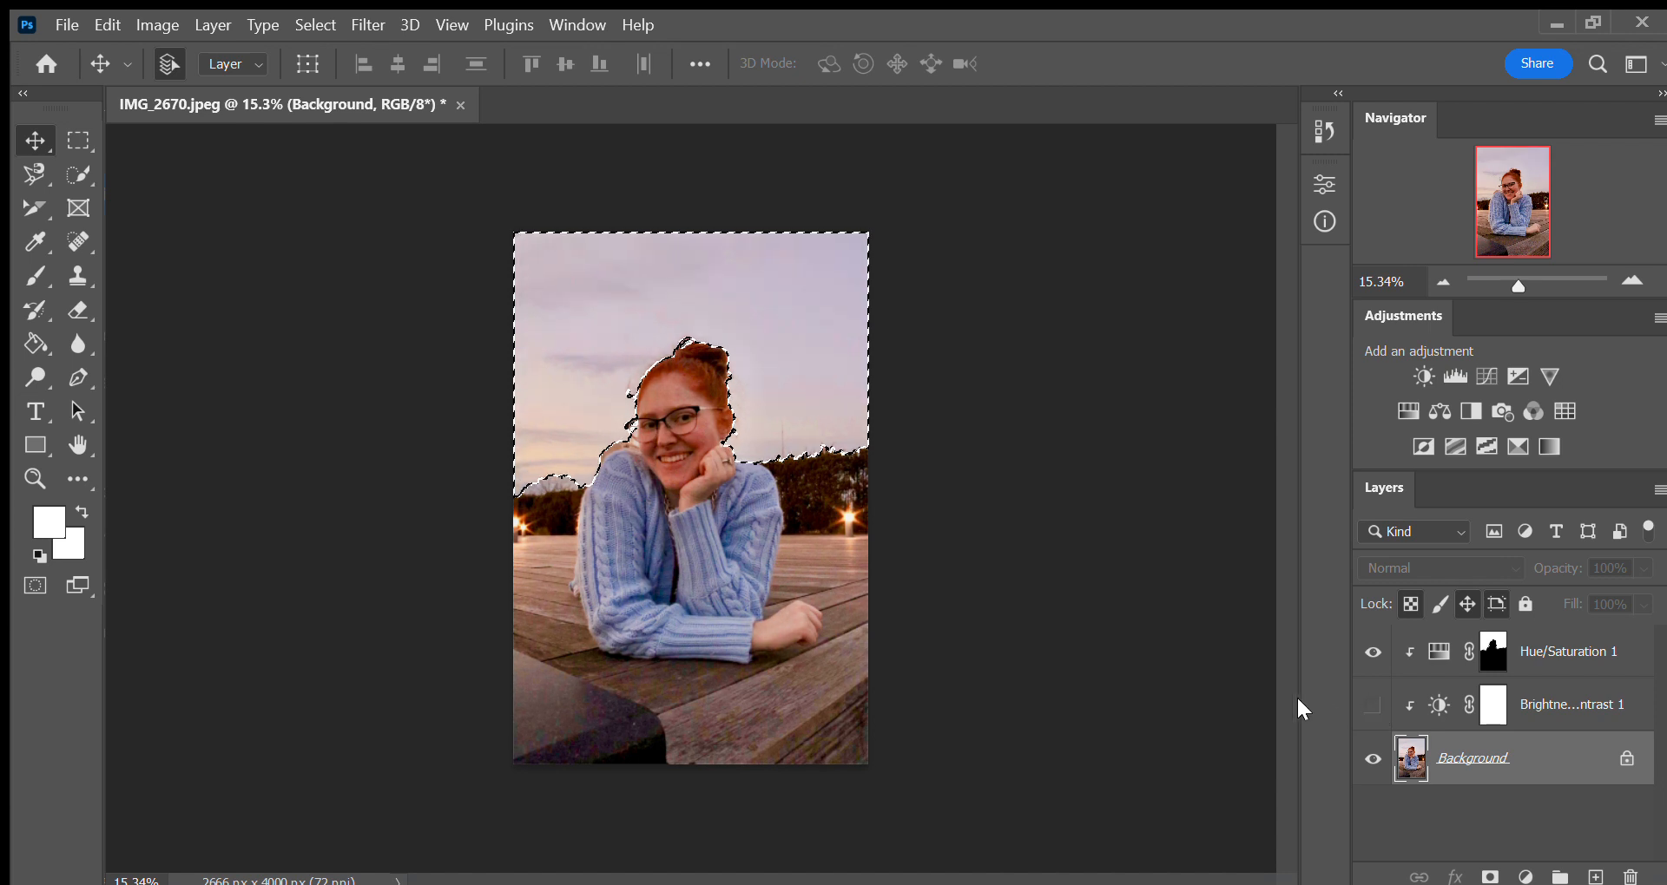
Add a Brightness/Contrast layer masked to the sky and try darker and brighter settings on it.
left_click(1417, 370)
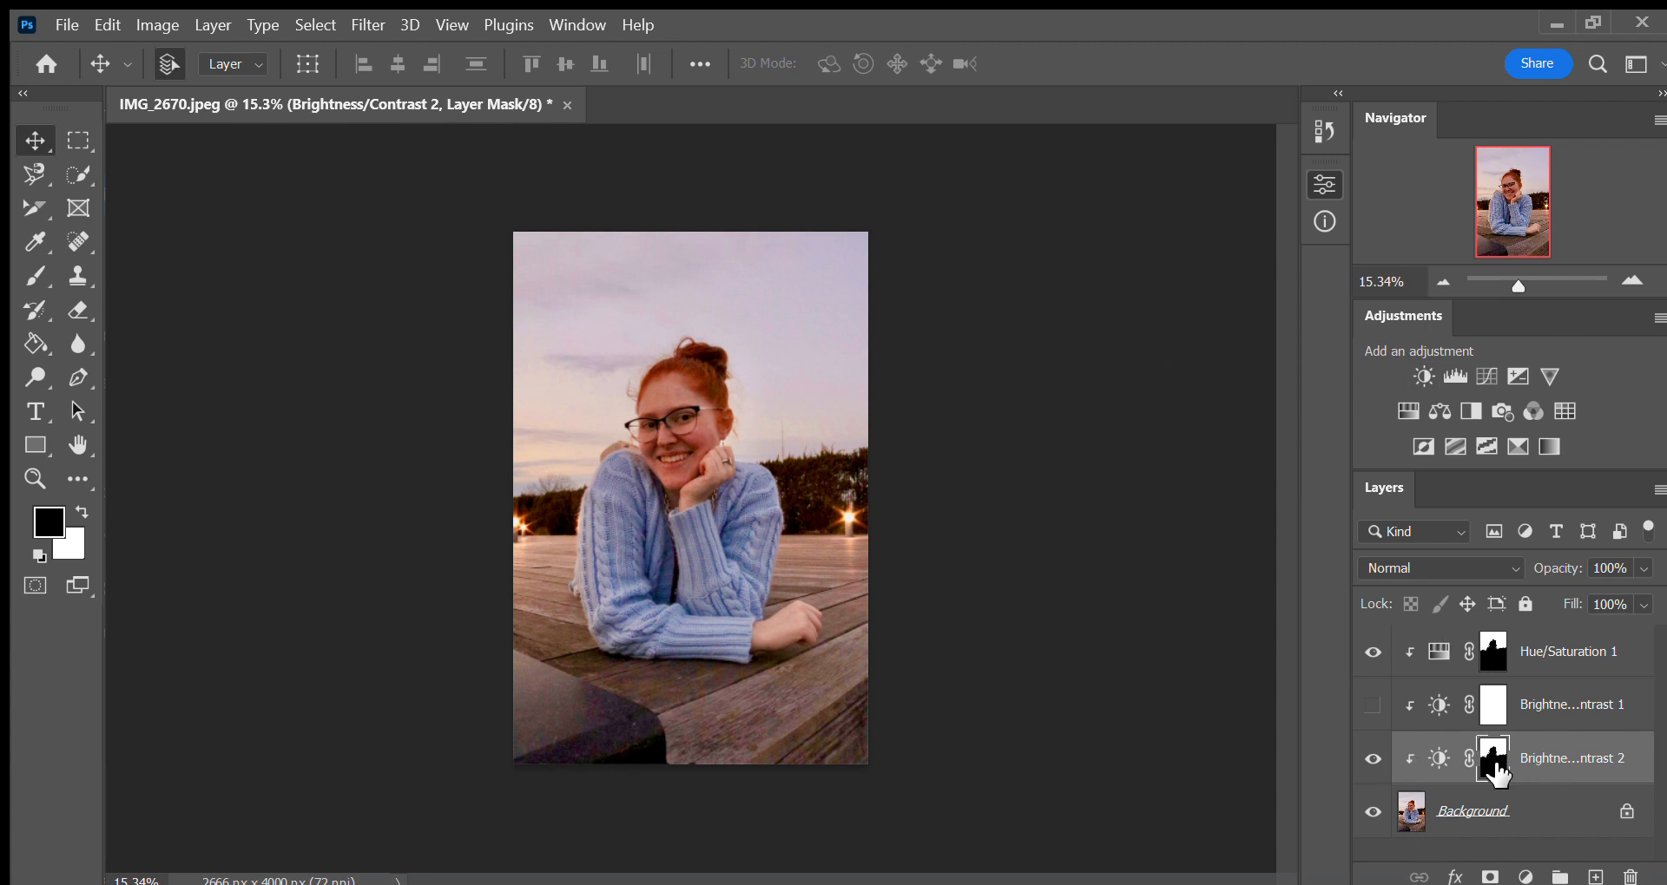
left_click_drag(1126, 322, 1052, 324)
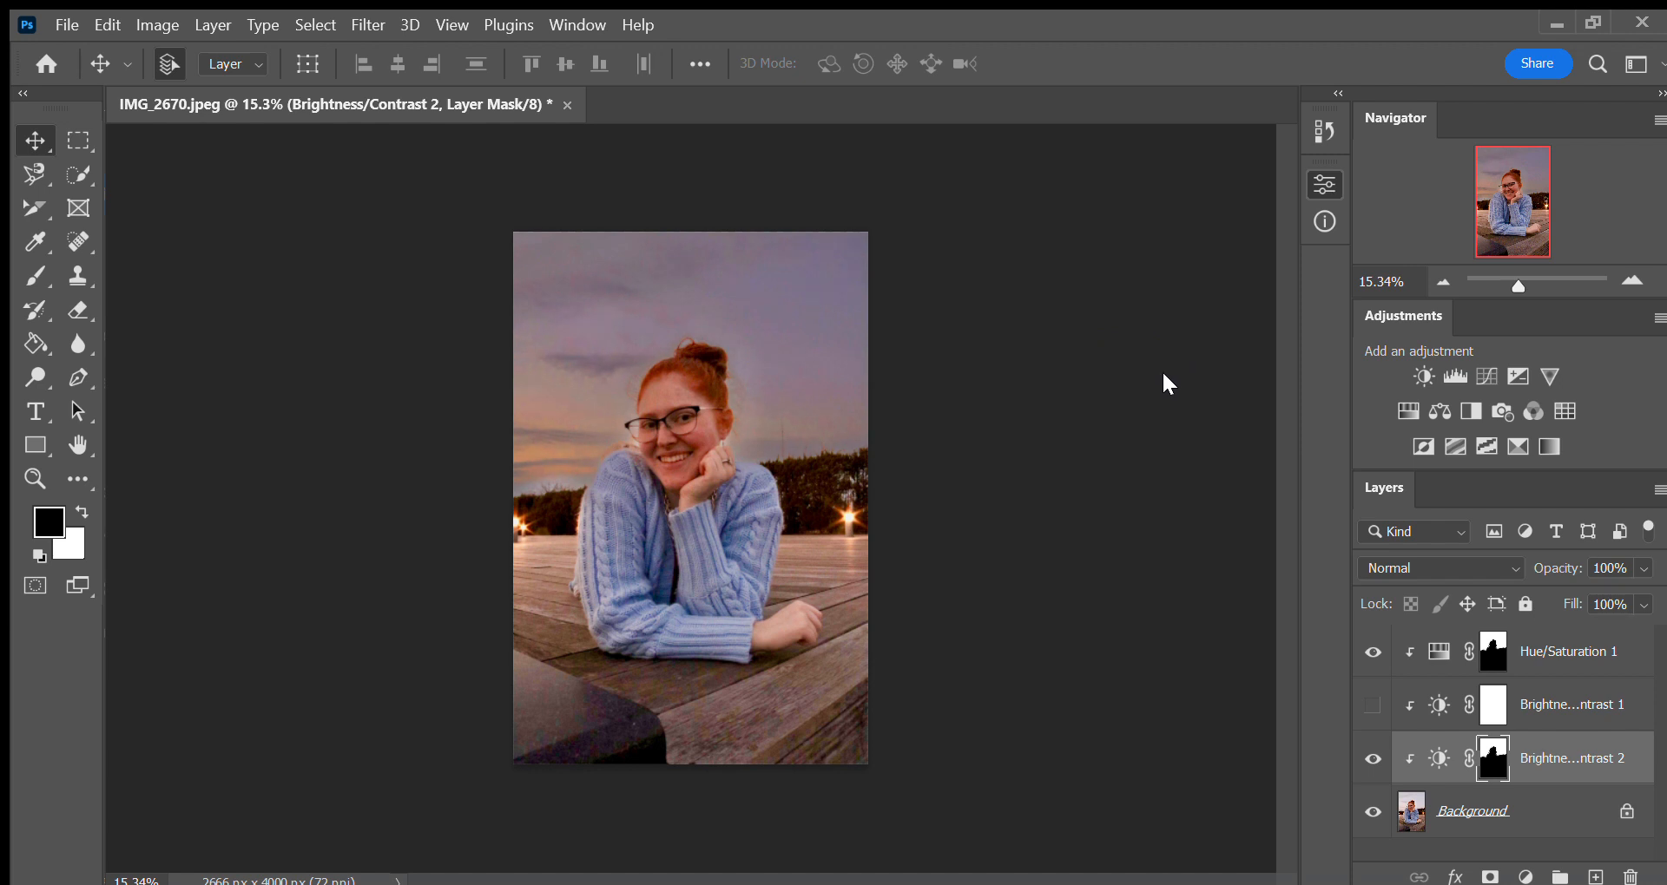
left_click_drag(1057, 319, 1137, 261)
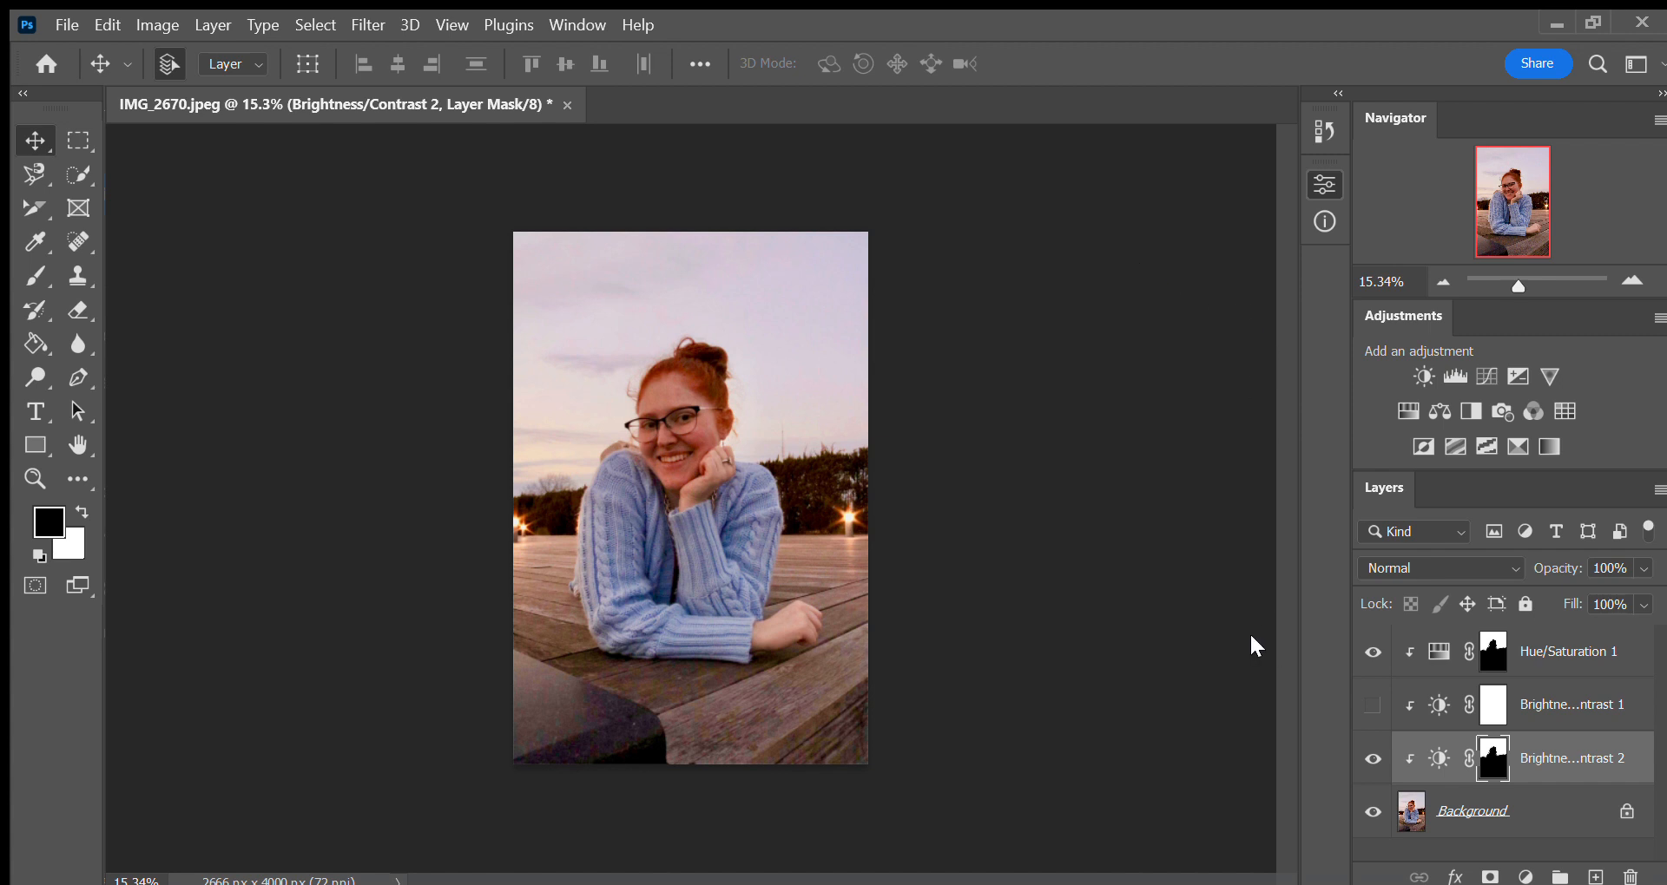
Delete the sky-masked Brightness/Contrast 2 layer and show the Brightness/Contrast 1 layer again.
key("Delete")
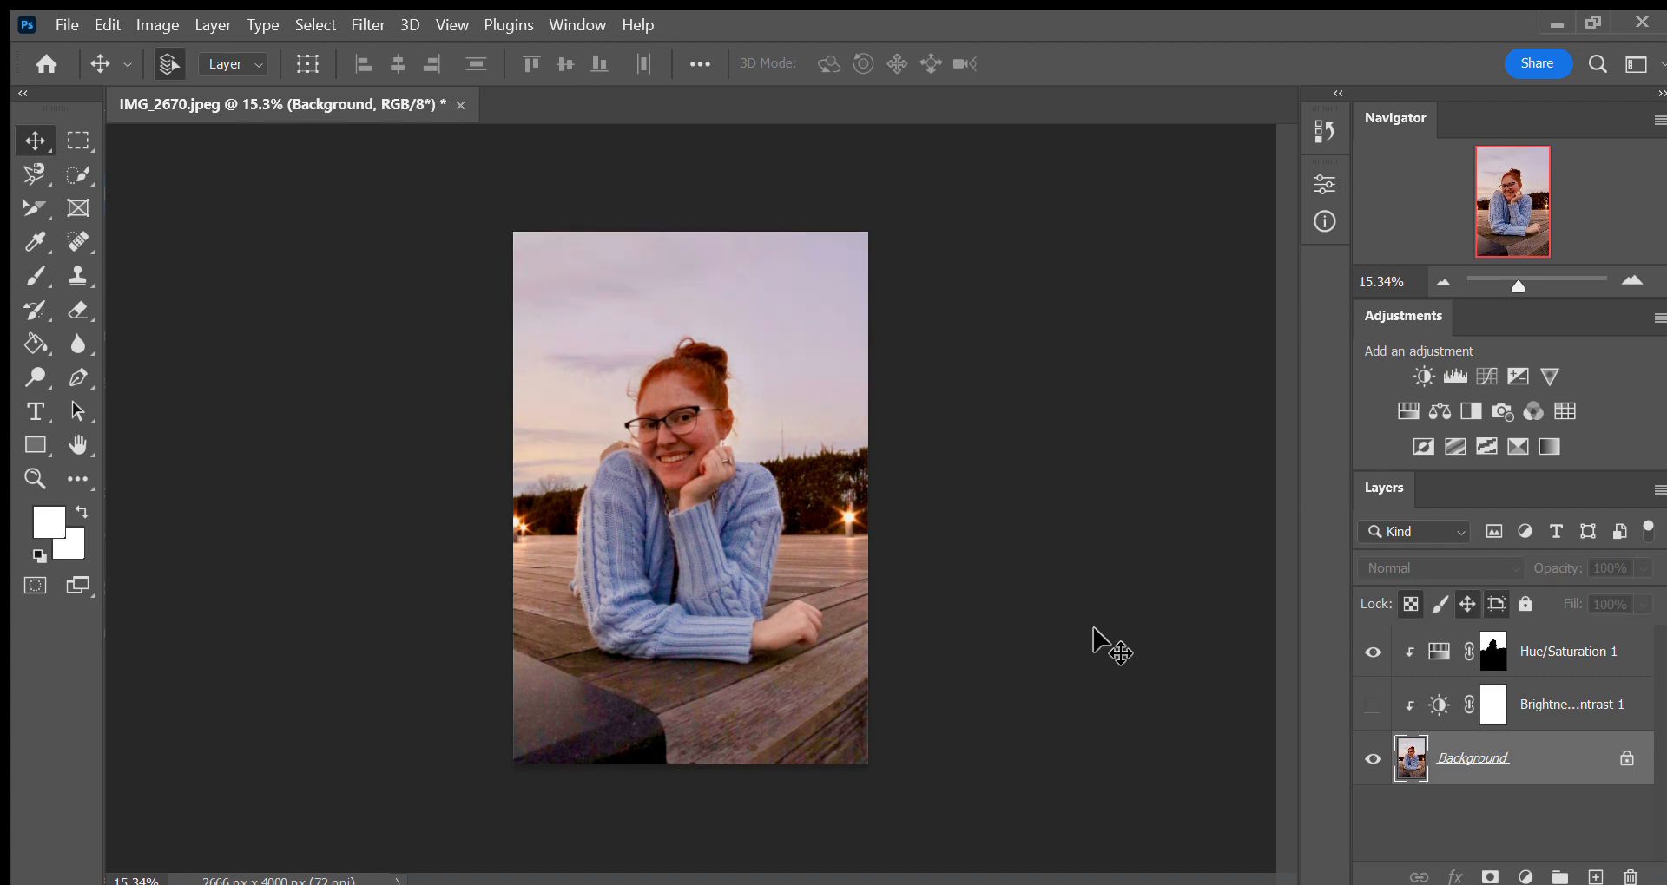
left_click(1373, 704)
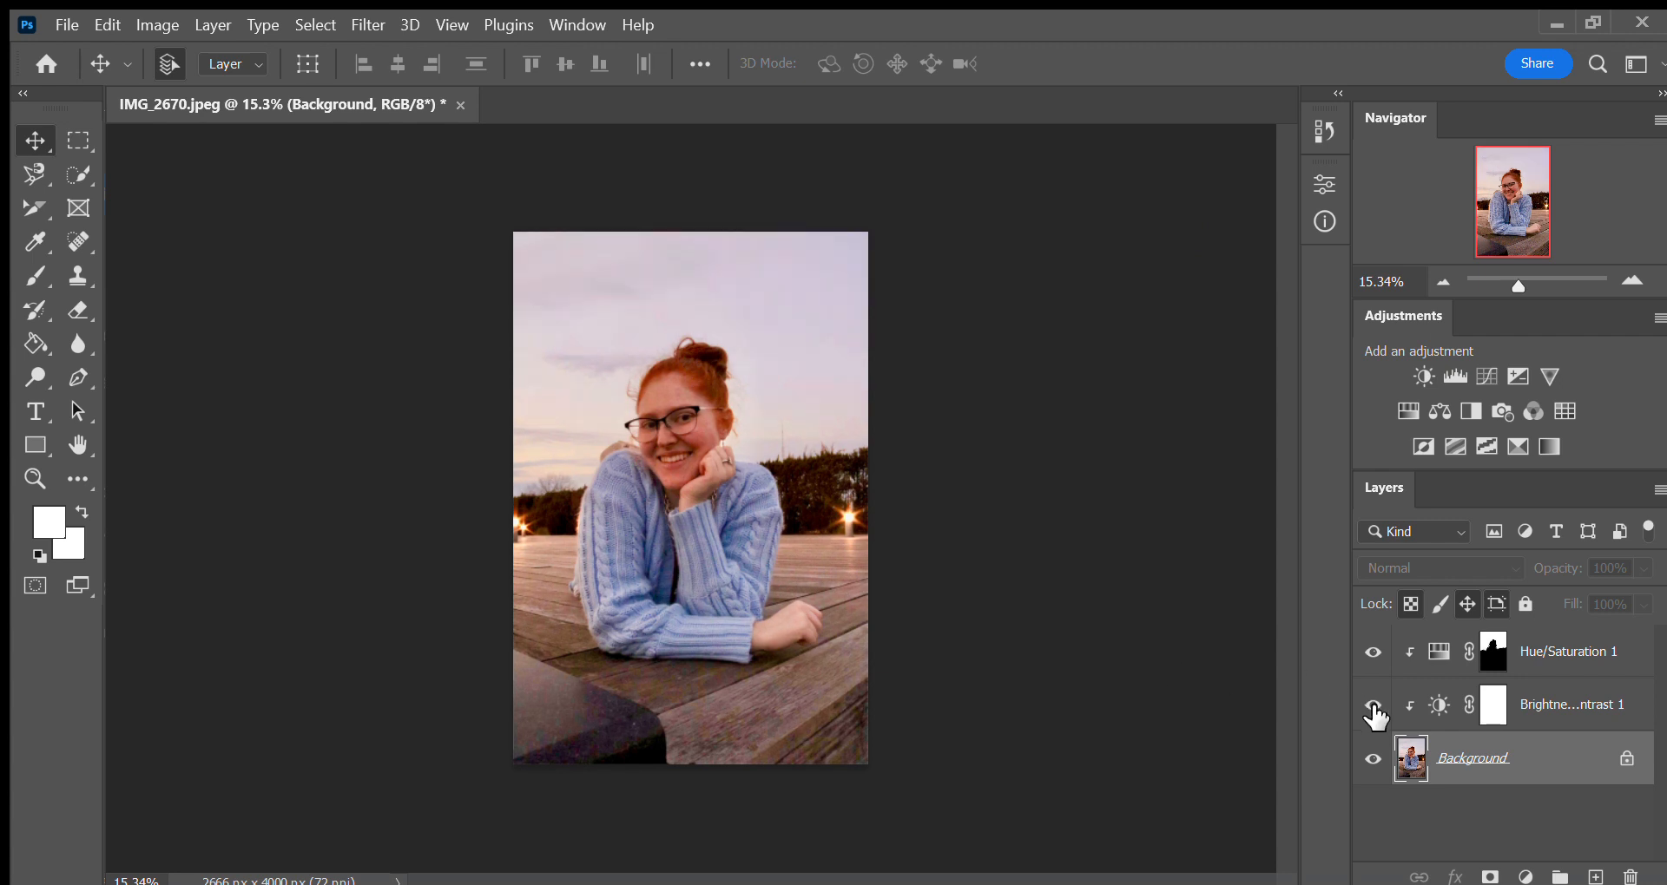